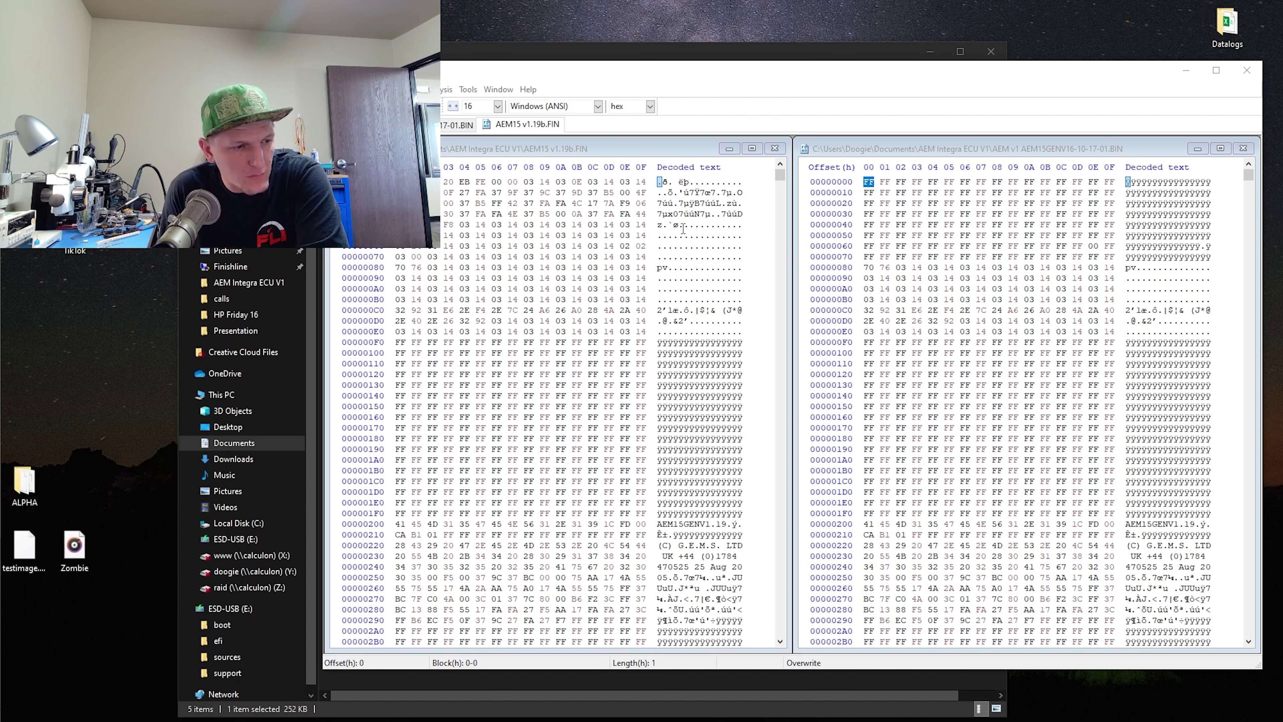
# - Examine the BIN file through to its end and select its final five bytes, offsets 7FFB to 7FFF
pyautogui.scroll(-2, 922, 369)
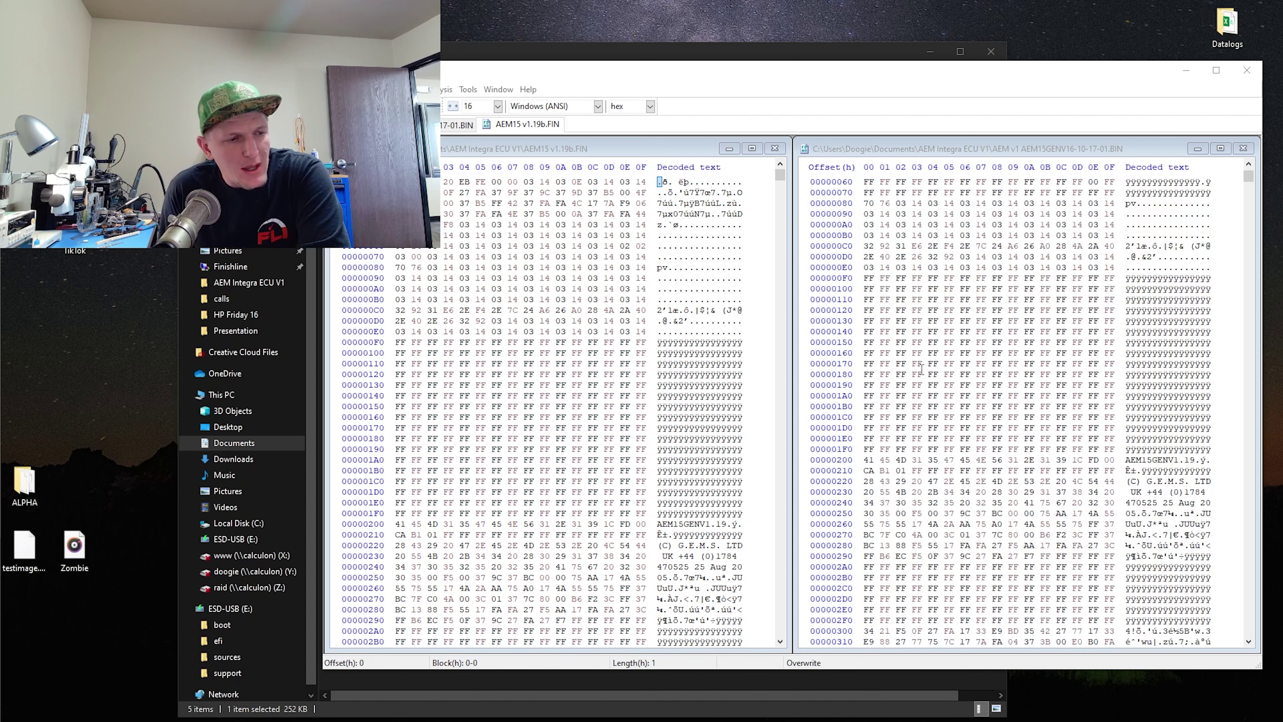
pyautogui.scroll(-17, 921, 369)
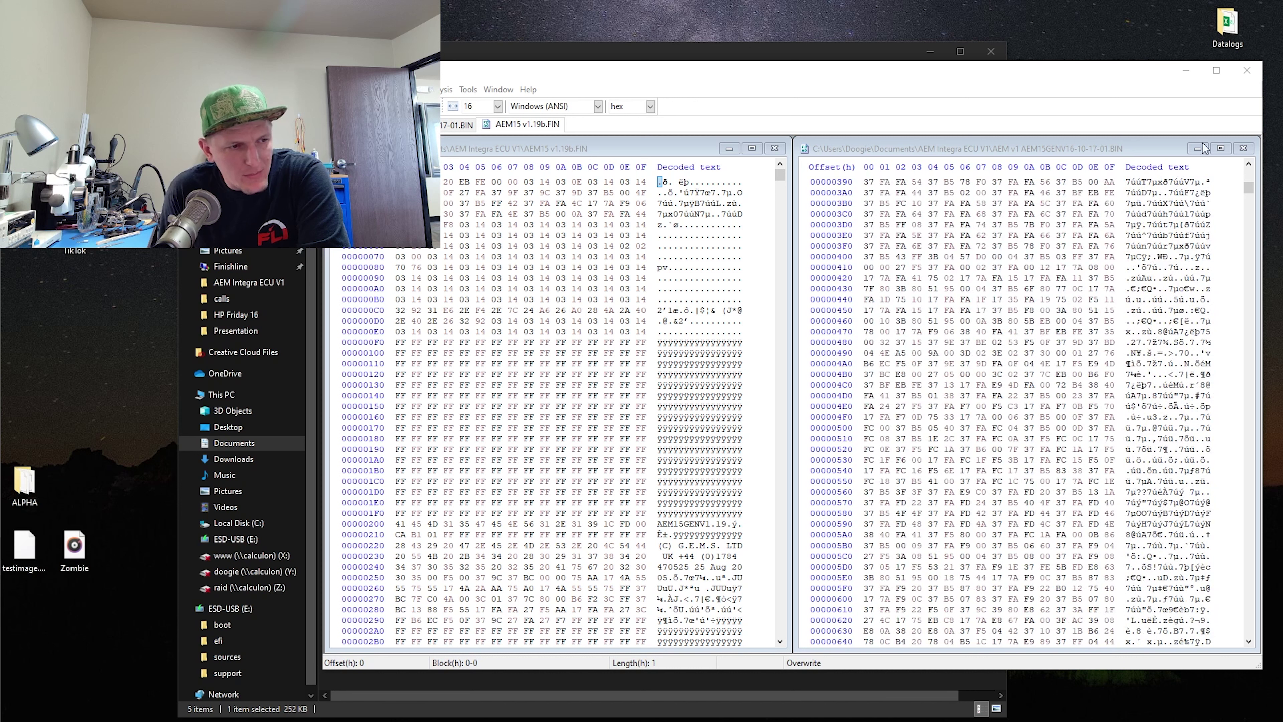
pyautogui.moveTo(1243, 191); pyautogui.dragTo(1247, 630)
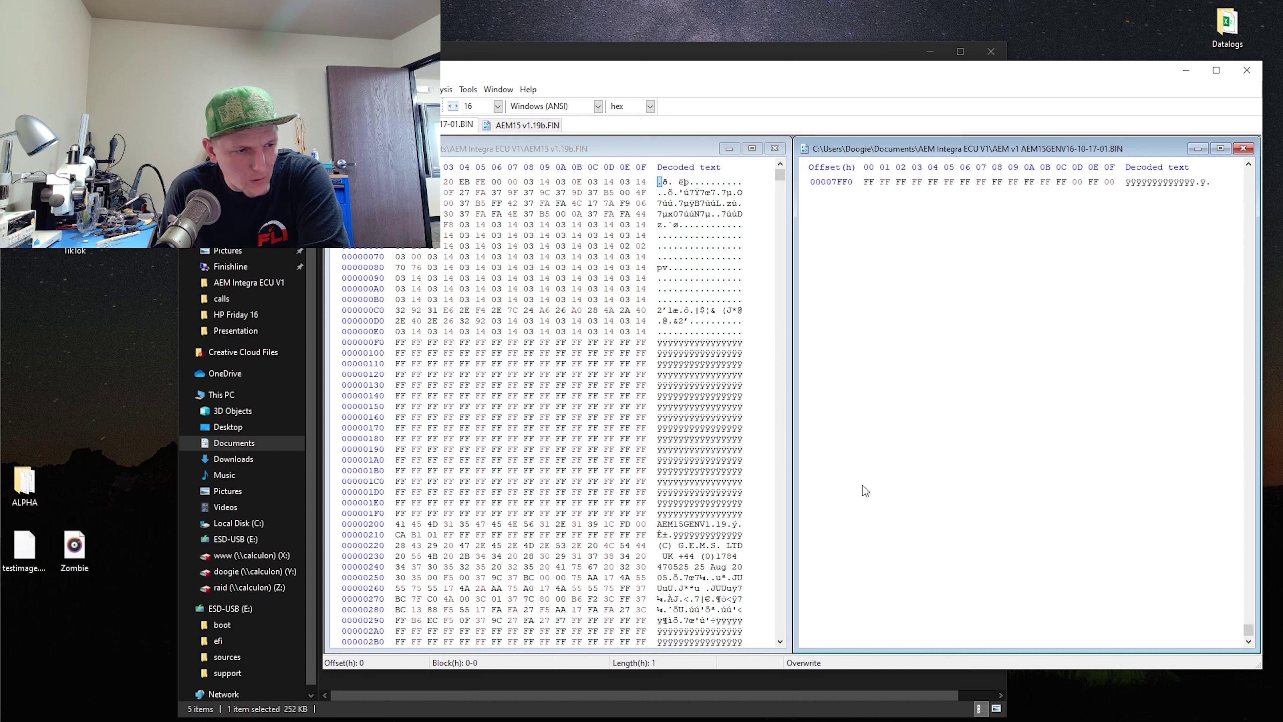
pyautogui.scroll(9, 1065, 485)
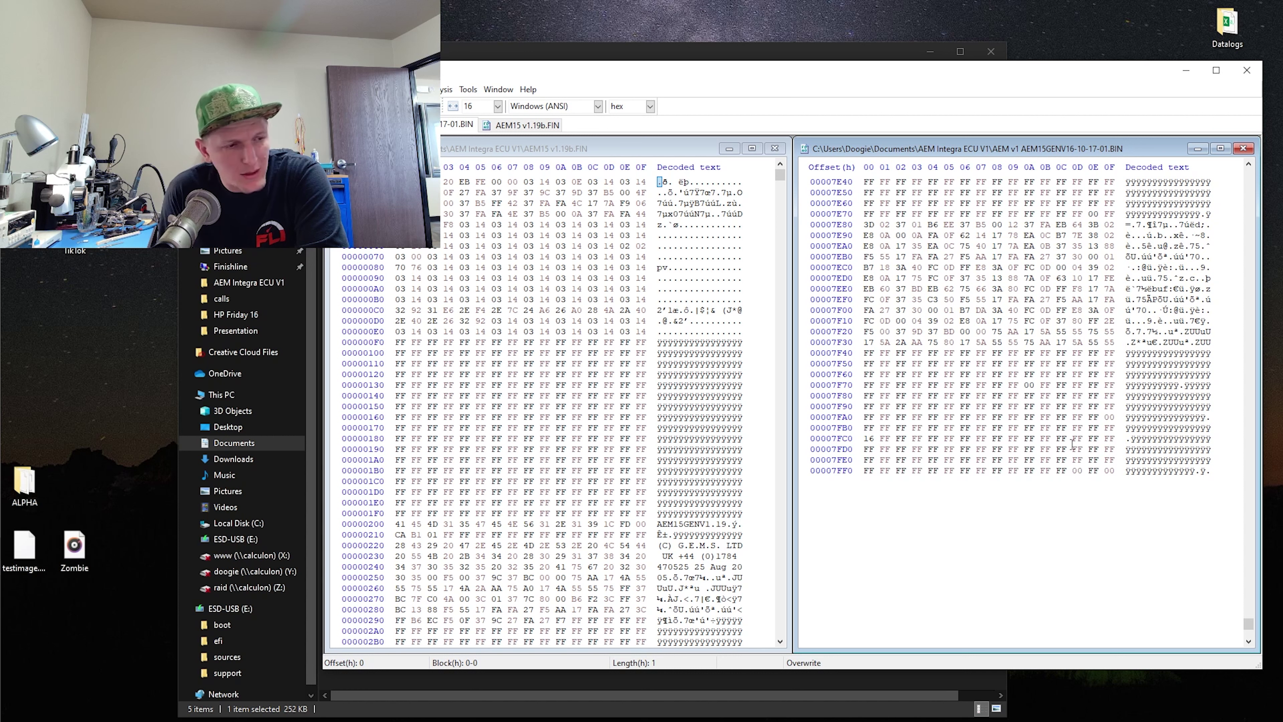
pyautogui.moveTo(1034, 472); pyautogui.dragTo(1125, 473)
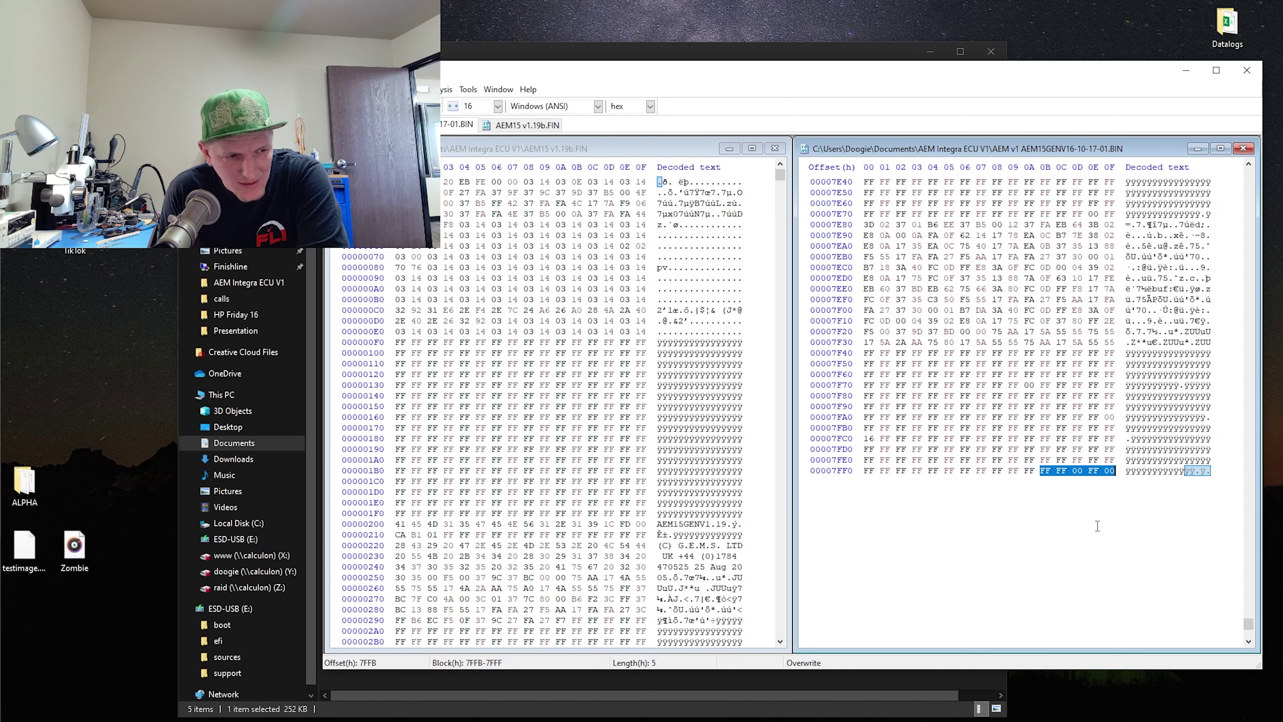
# - Return to the start of the BIN file and highlight the block from offset 0 to 6F, then clear the selection
pyautogui.moveTo(1249, 627); pyautogui.dragTo(1247, 152)
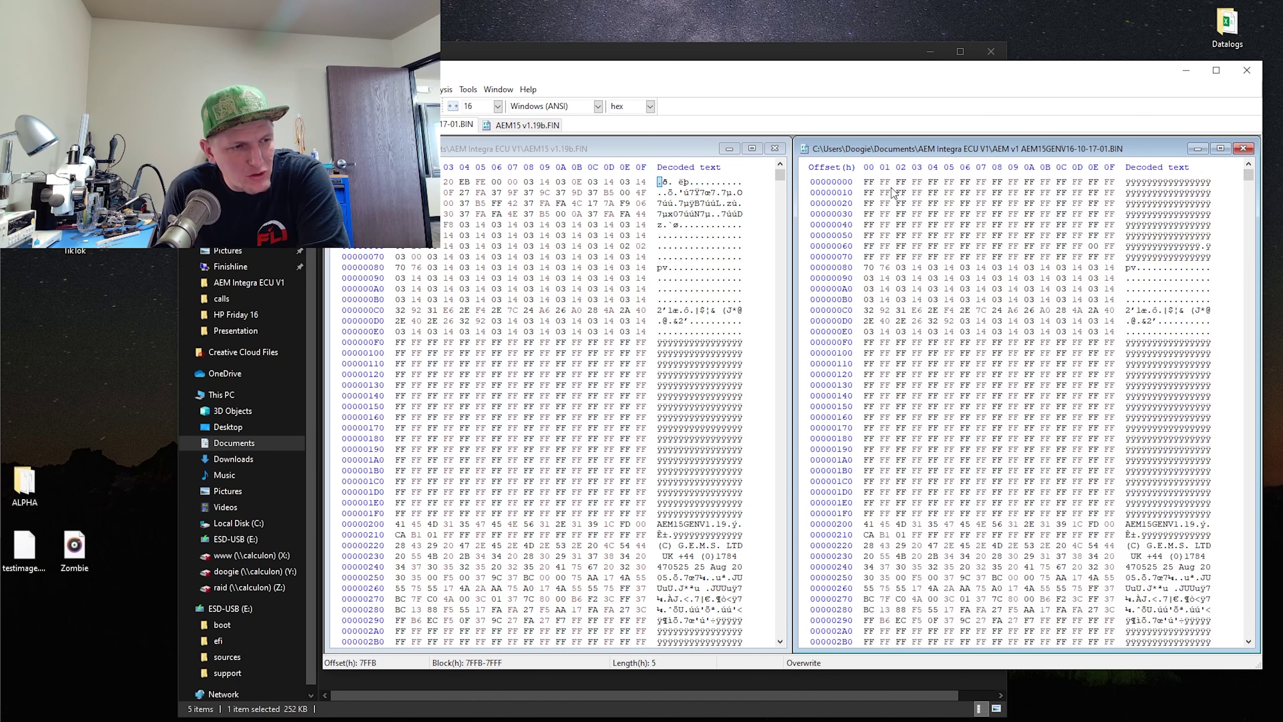
pyautogui.moveTo(866, 185); pyautogui.dragTo(1114, 246)
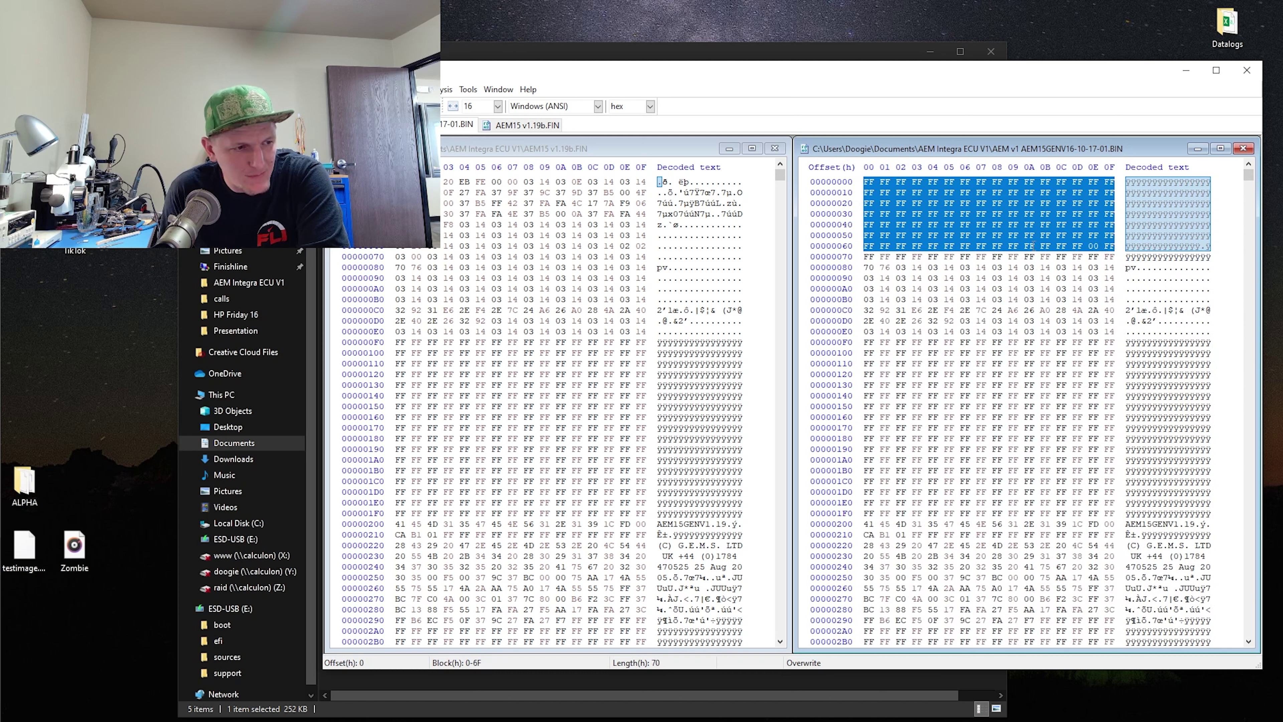
pyautogui.click(959, 224)
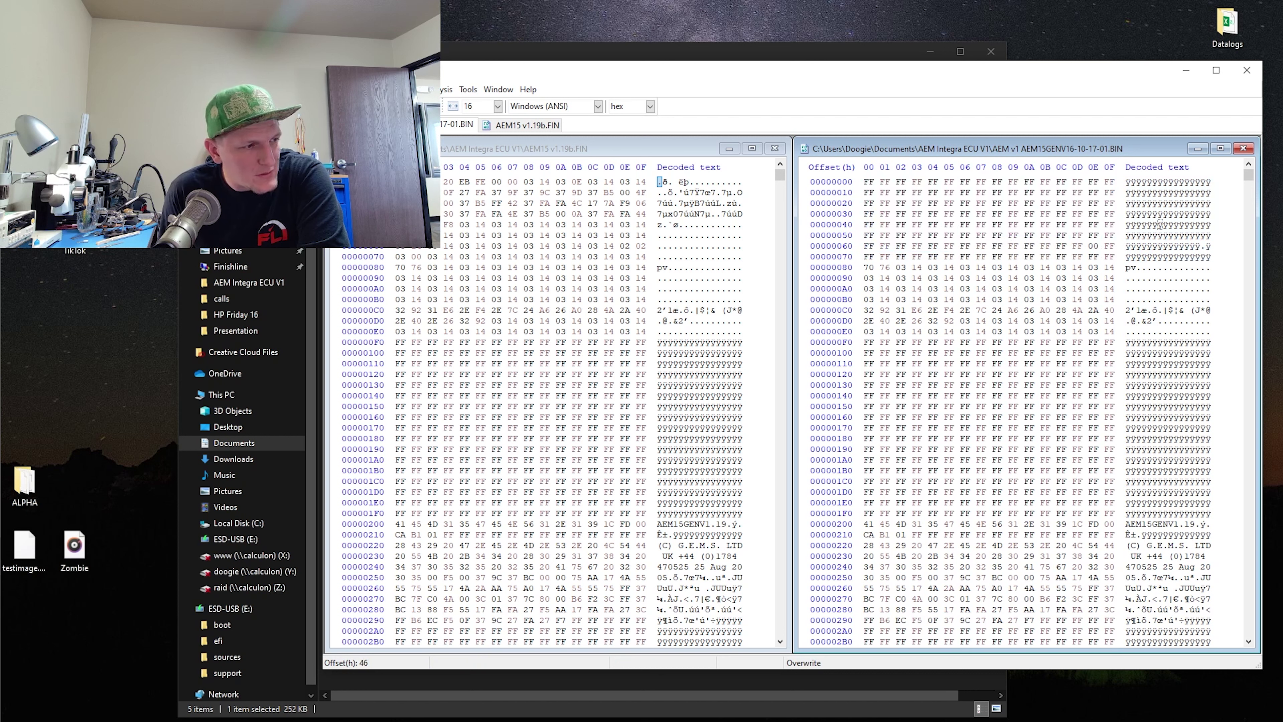
# - Switch to AEM15 v1.19b.FIN and highlight its opening bytes from offset 0 to 1C
pyautogui.hotkey('ctrl', 'Tab')
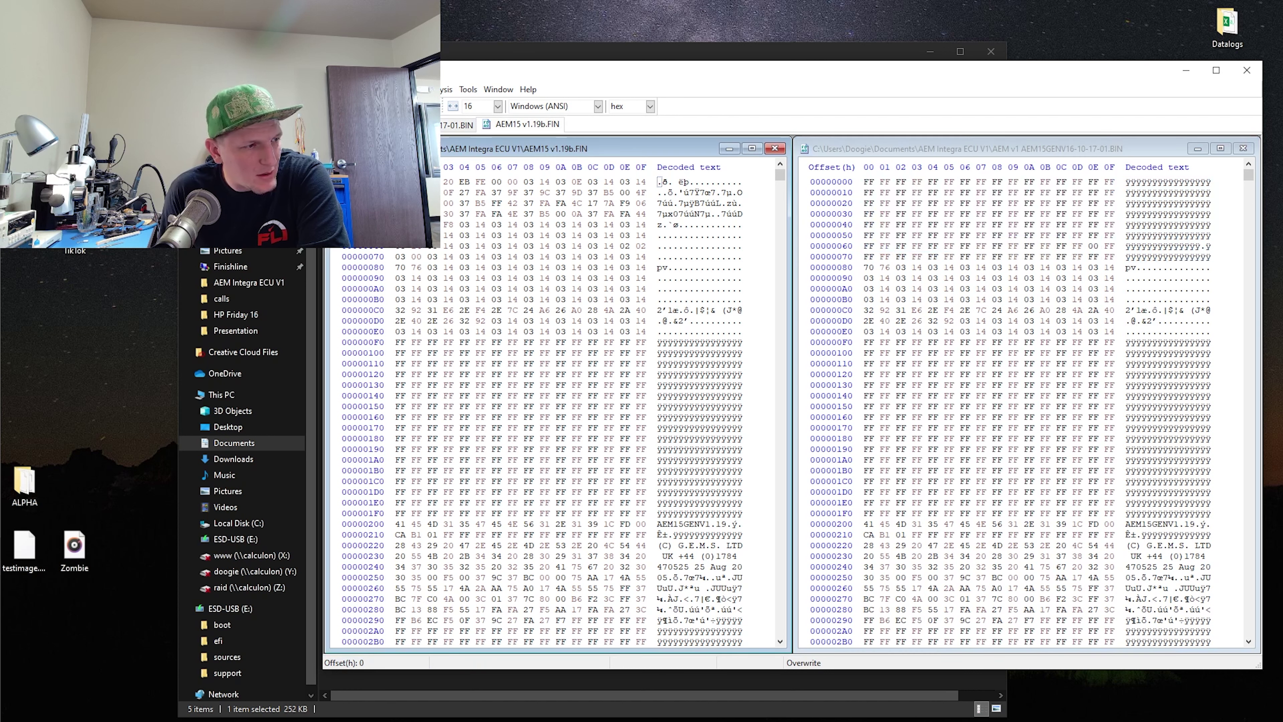
pyautogui.hotkey('shift', 'Right')
pyautogui.hotkey('shift', 'Right')
pyautogui.hotkey('shift', 'Right')
pyautogui.hotkey('shift', 'Right')
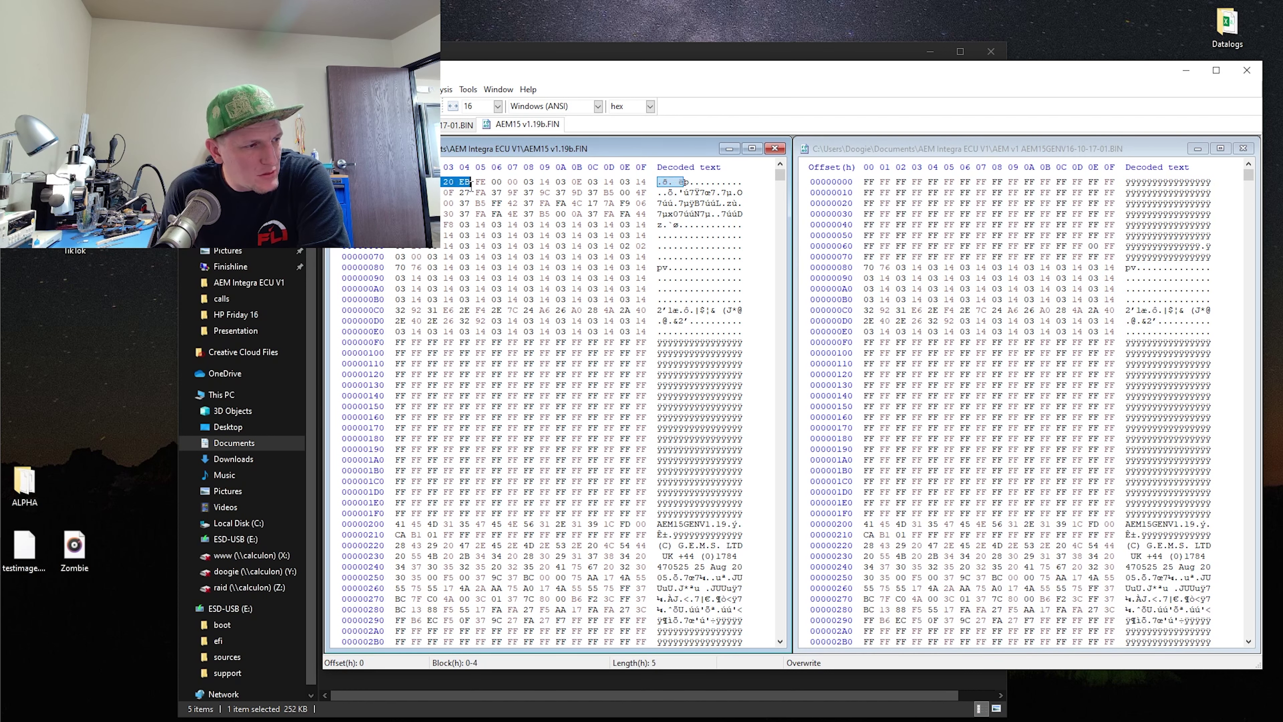
pyautogui.hotkey('shift', 'Right')
pyautogui.hotkey('shift', 'Right')
pyautogui.hotkey('shift', 'Right')
pyautogui.hotkey('shift', 'Right')
pyautogui.hotkey('shift', 'Right')
pyautogui.hotkey('shift', 'Right')
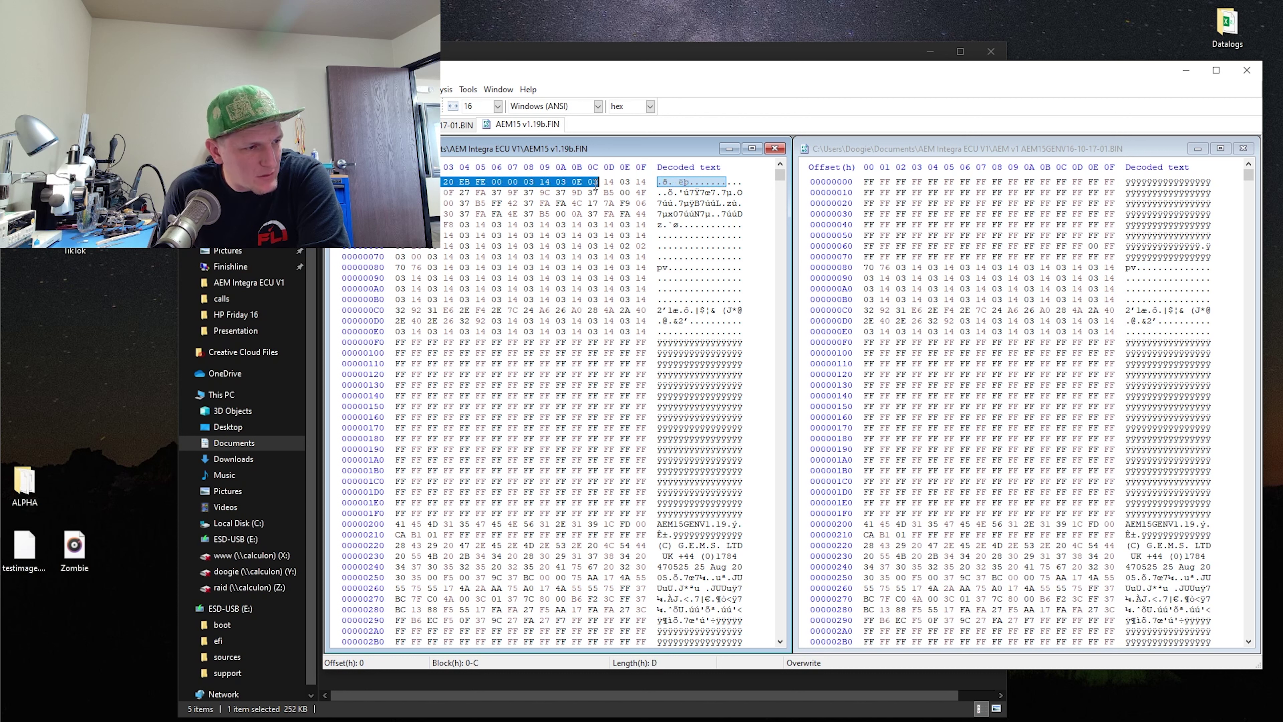
pyautogui.keyDown('shift'); pyautogui.click(626, 191); pyautogui.keyUp('shift')
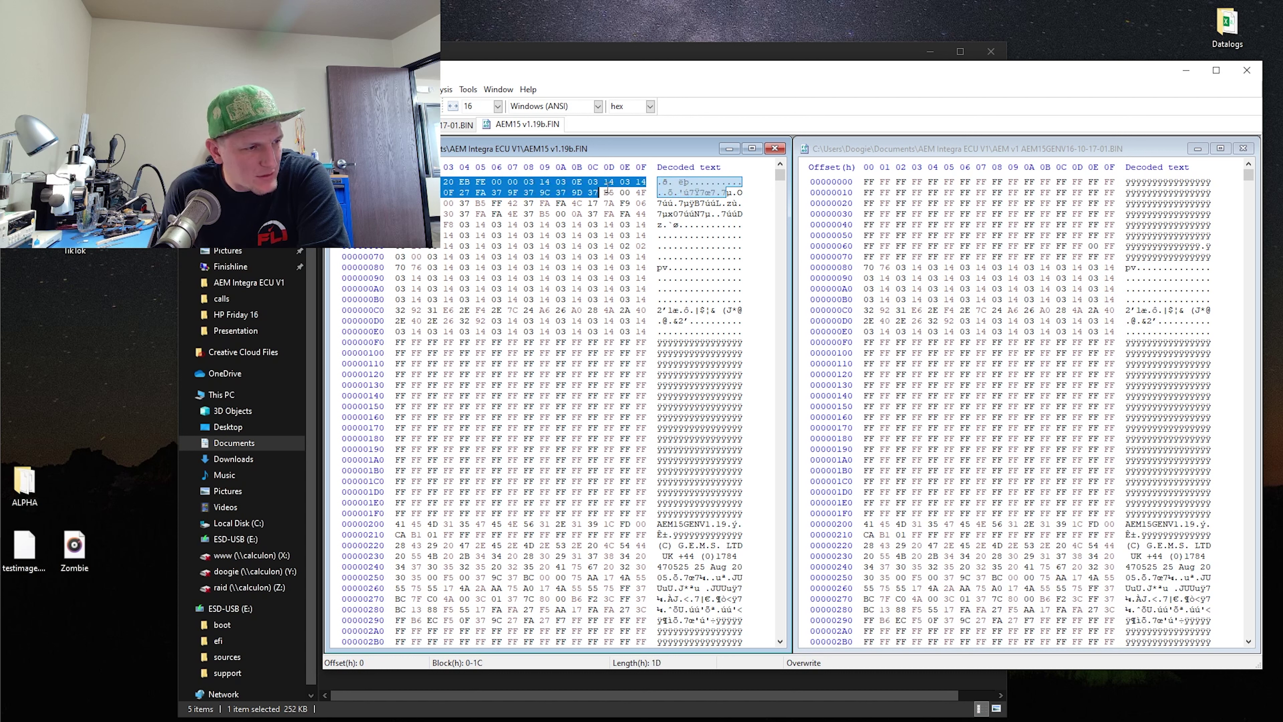
# - Clear the selection and examine the last rows of the FIN file, up to offset 7FF0
pyautogui.click(573, 248)
pyautogui.moveTo(781, 174); pyautogui.dragTo(772, 665)
pyautogui.scroll(4, 686, 521)
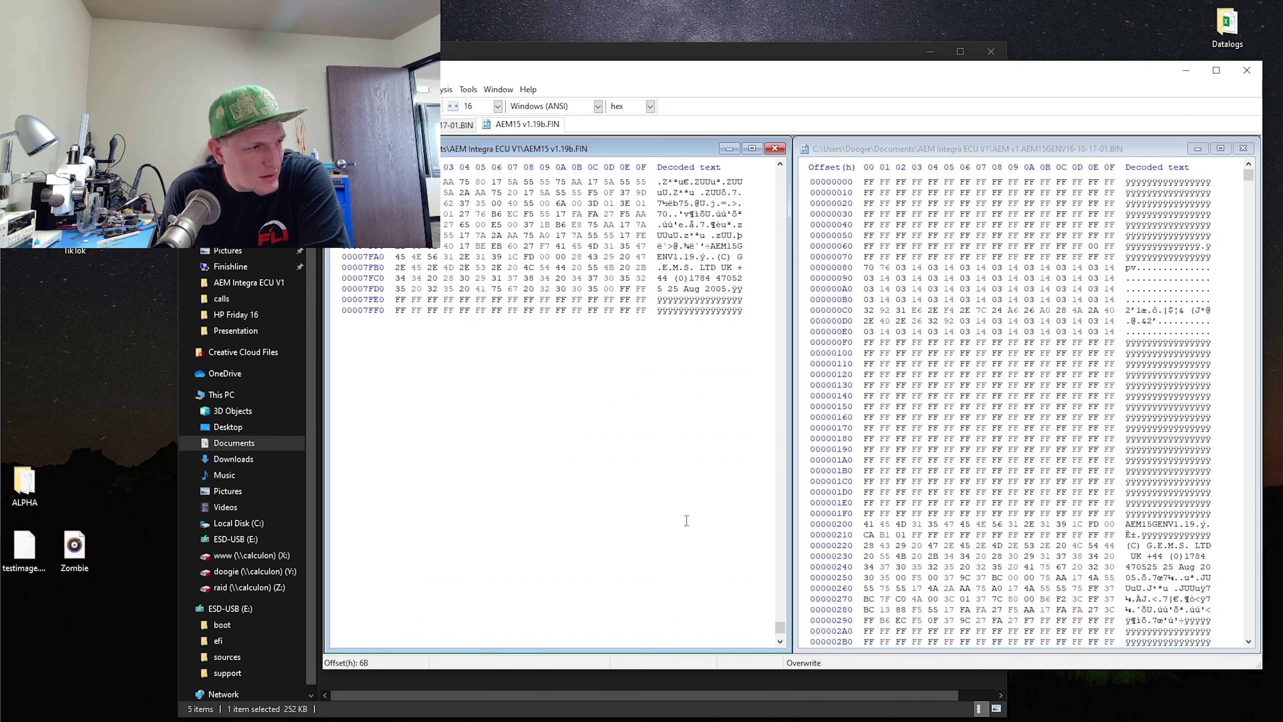
pyautogui.scroll(4, 545, 214)
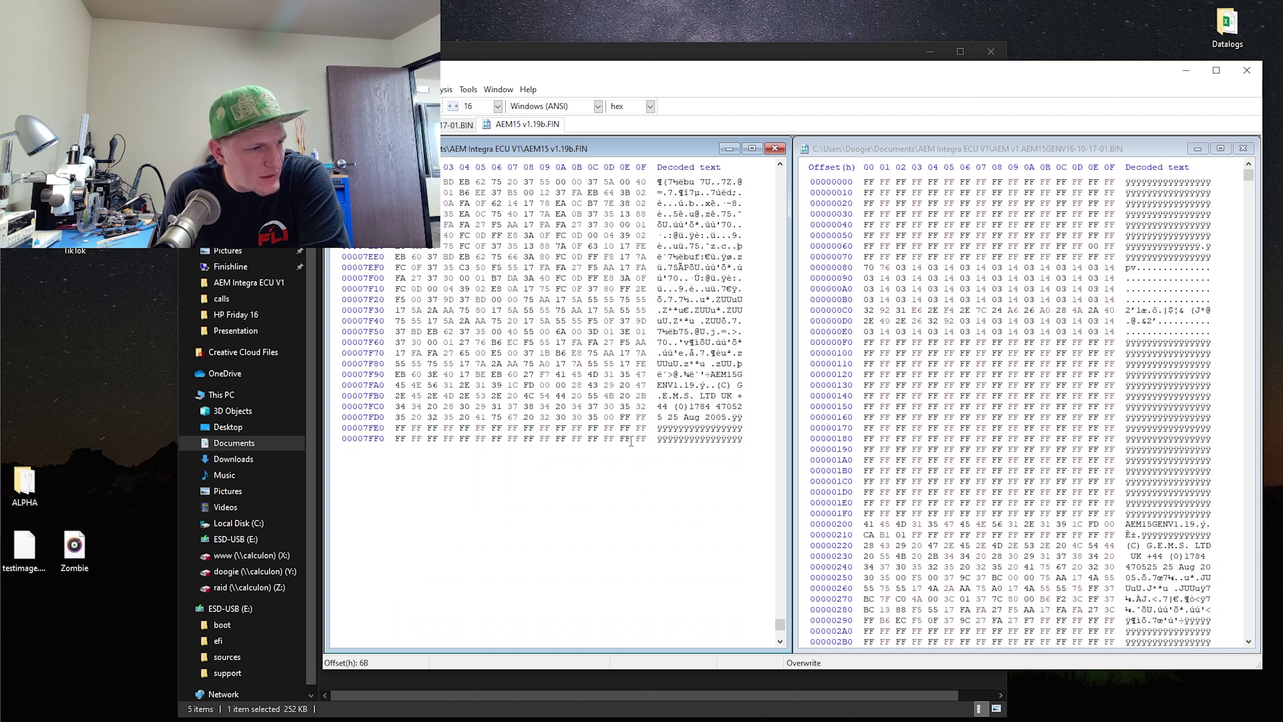
pyautogui.scroll(2, 631, 442)
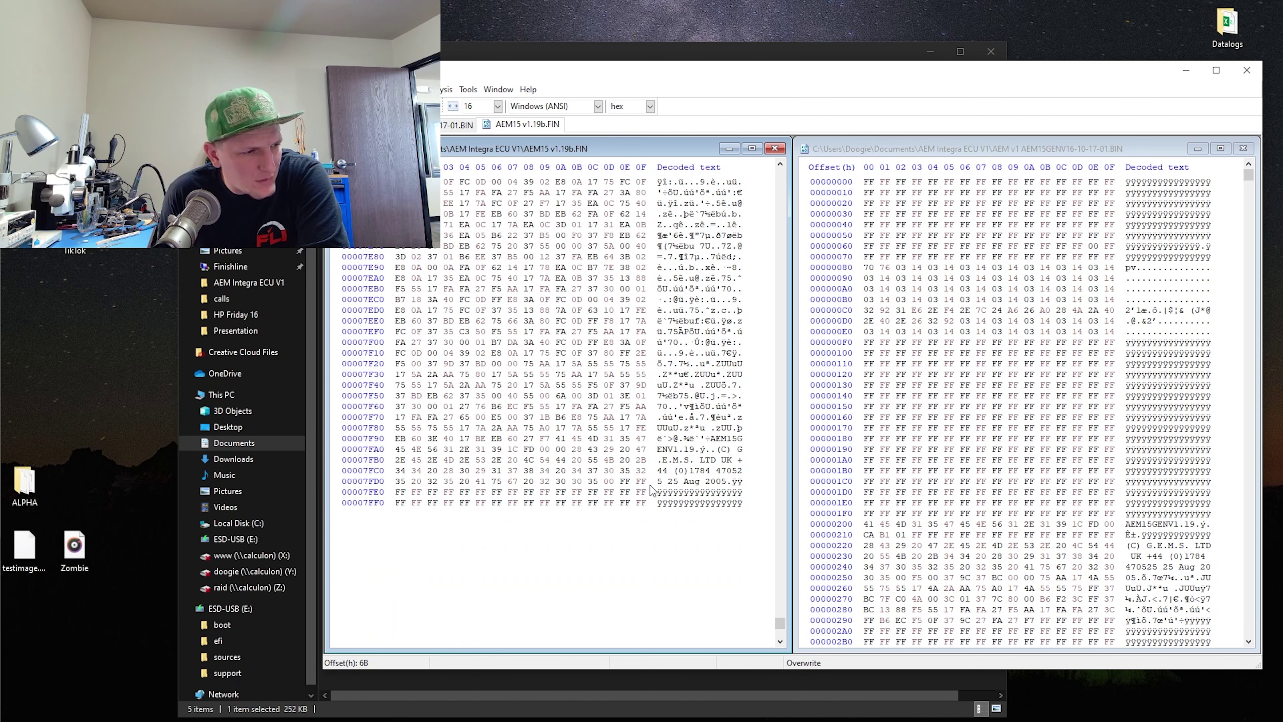
# - Highlight the decoded version and copyright text near the end of the FIN file, offsets 7FA0 to 7FCE, then clear the selection
pyautogui.moveTo(732, 460); pyautogui.dragTo(723, 449)
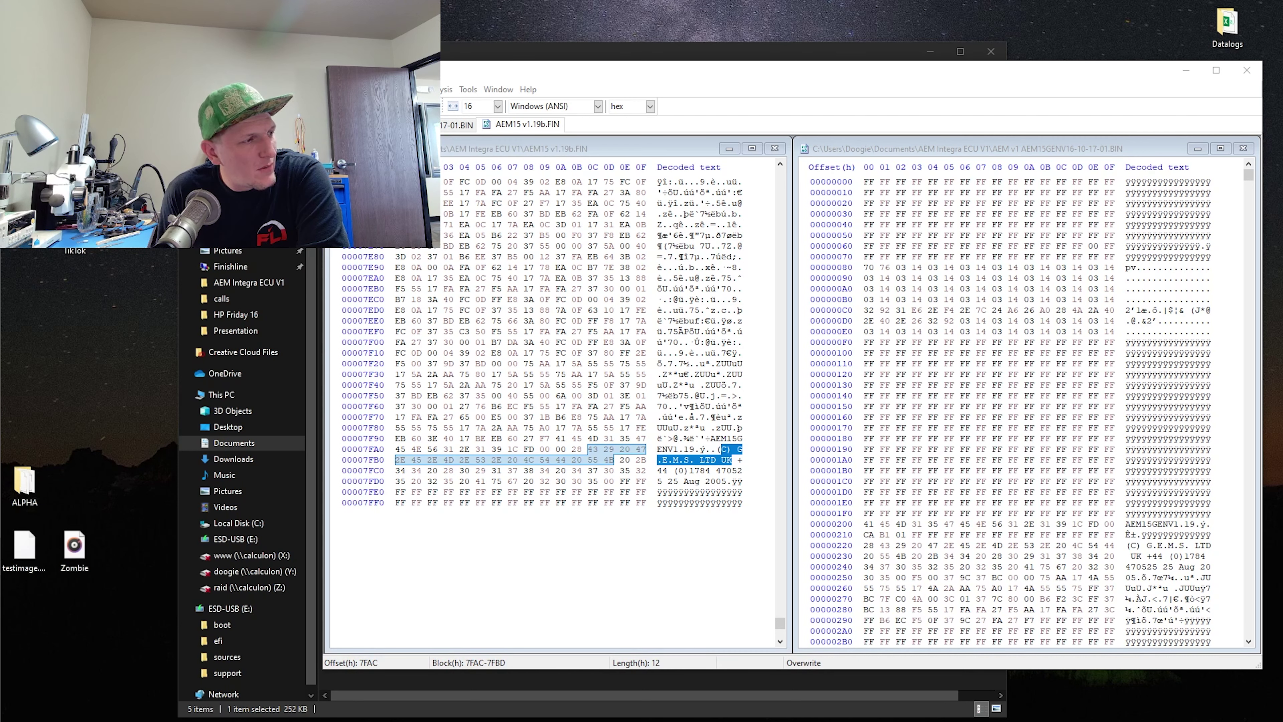
pyautogui.click(647, 541)
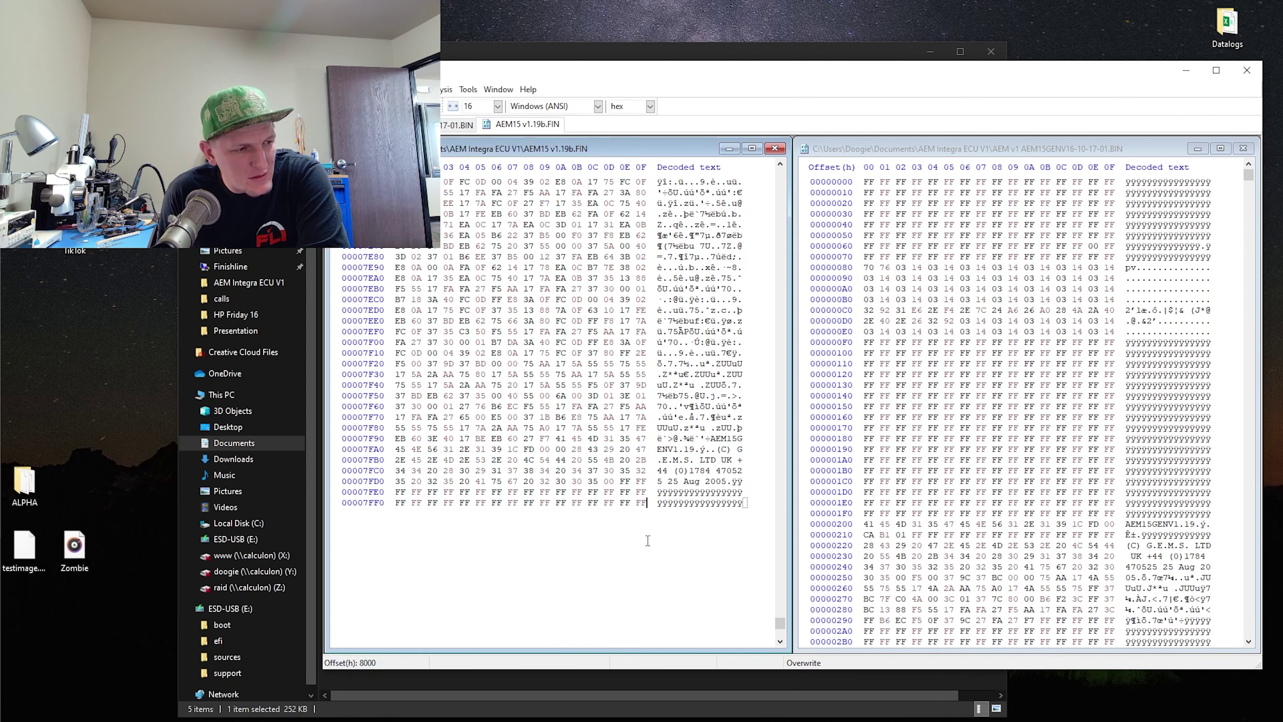
pyautogui.moveTo(658, 451); pyautogui.dragTo(739, 460)
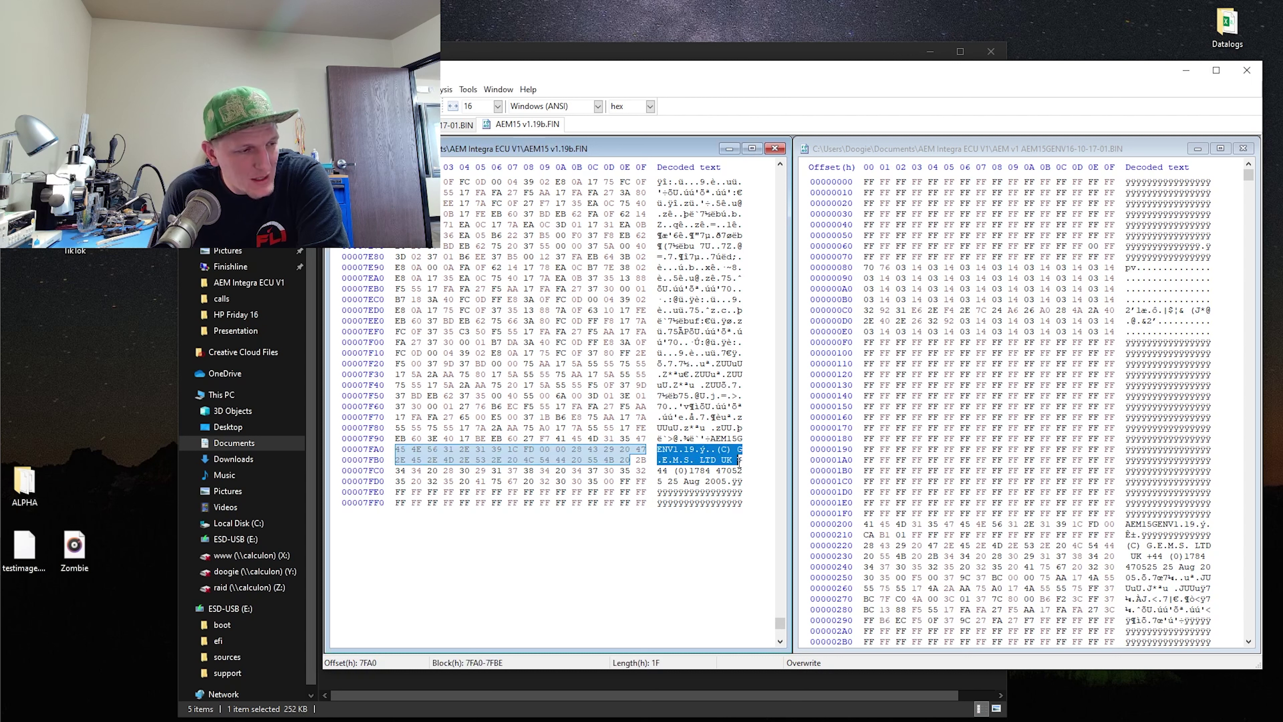
pyautogui.moveTo(739, 461); pyautogui.dragTo(740, 470)
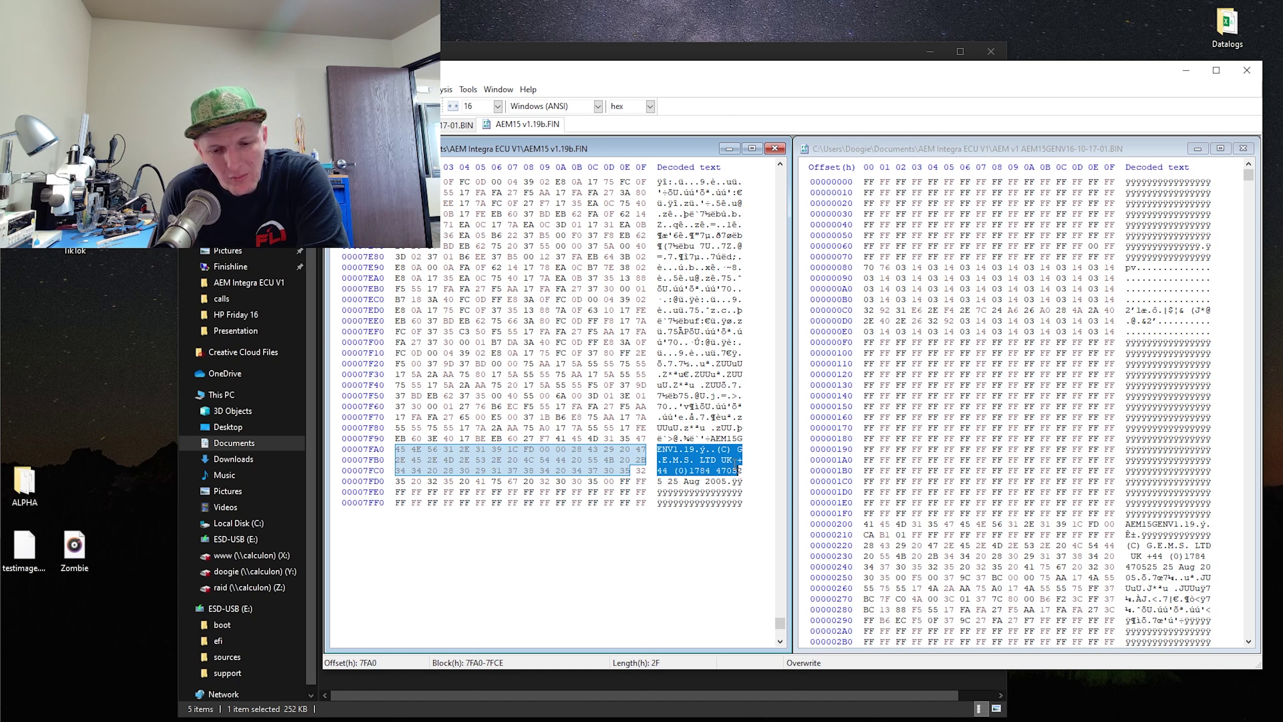
pyautogui.click(679, 439)
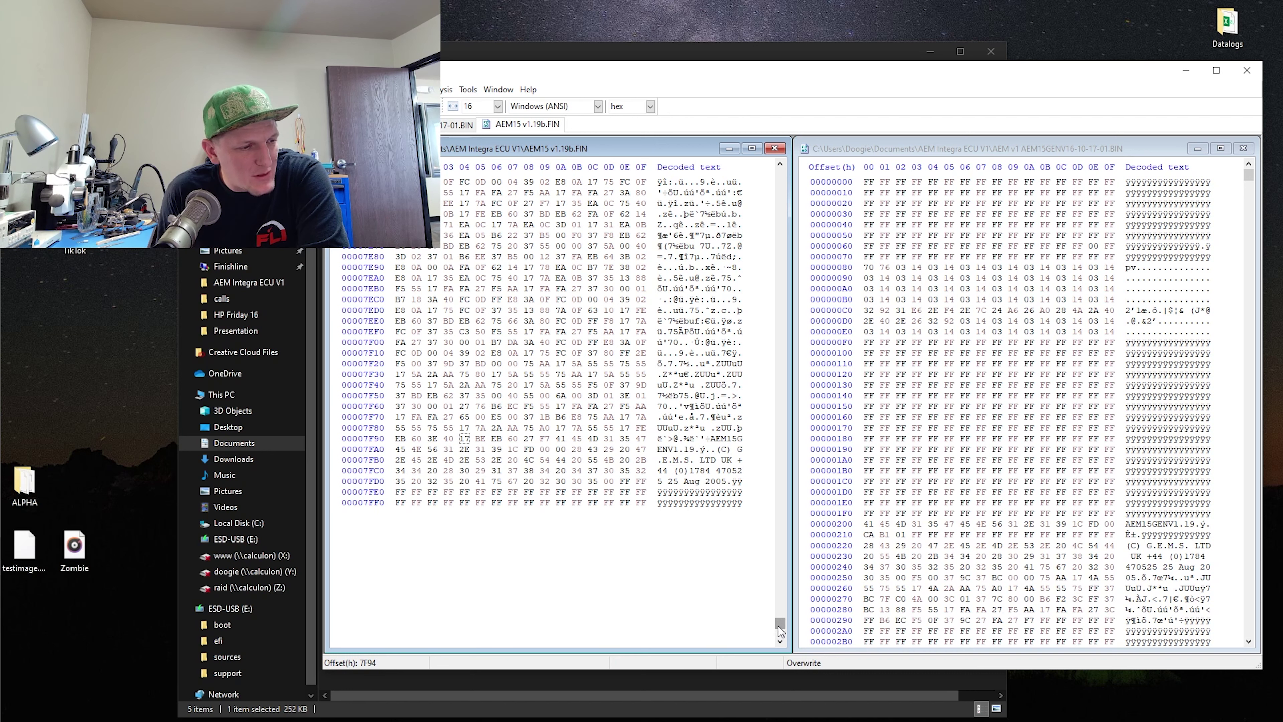
# - Return to the start of the FIN file and examine its contents down past offset 300
pyautogui.moveTo(781, 632); pyautogui.dragTo(792, 184)
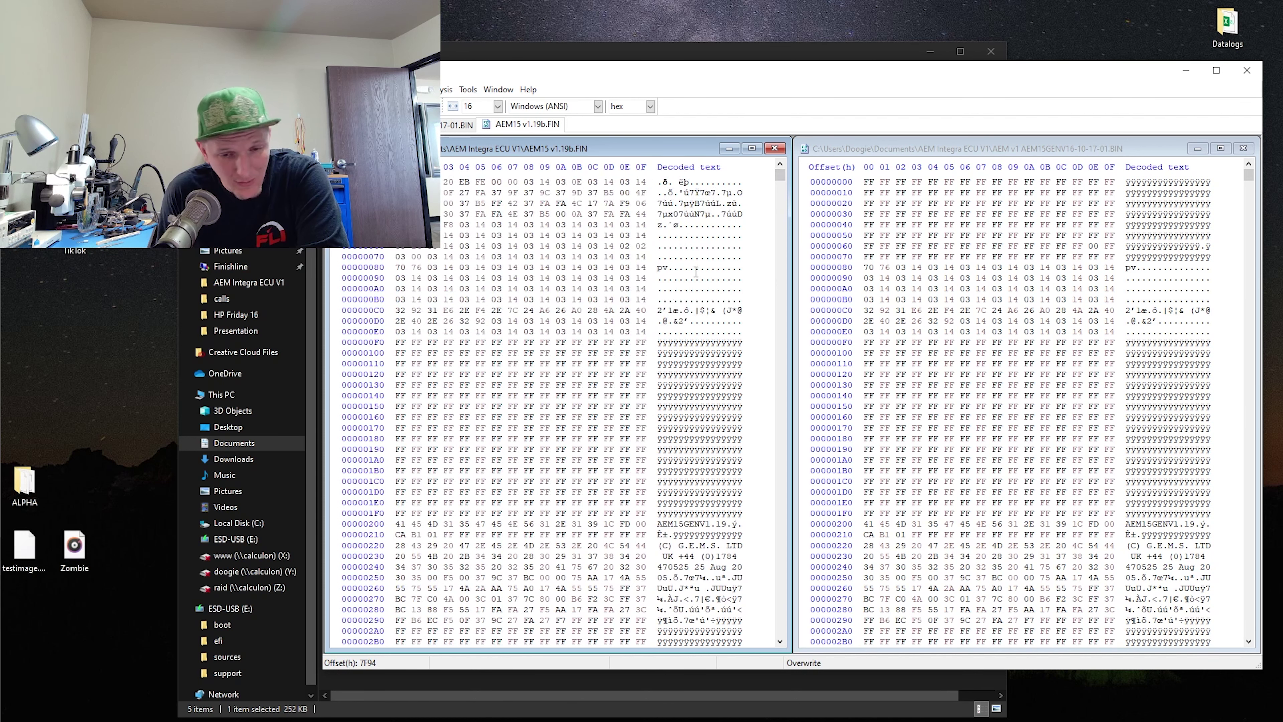
pyautogui.scroll(-6, 681, 321)
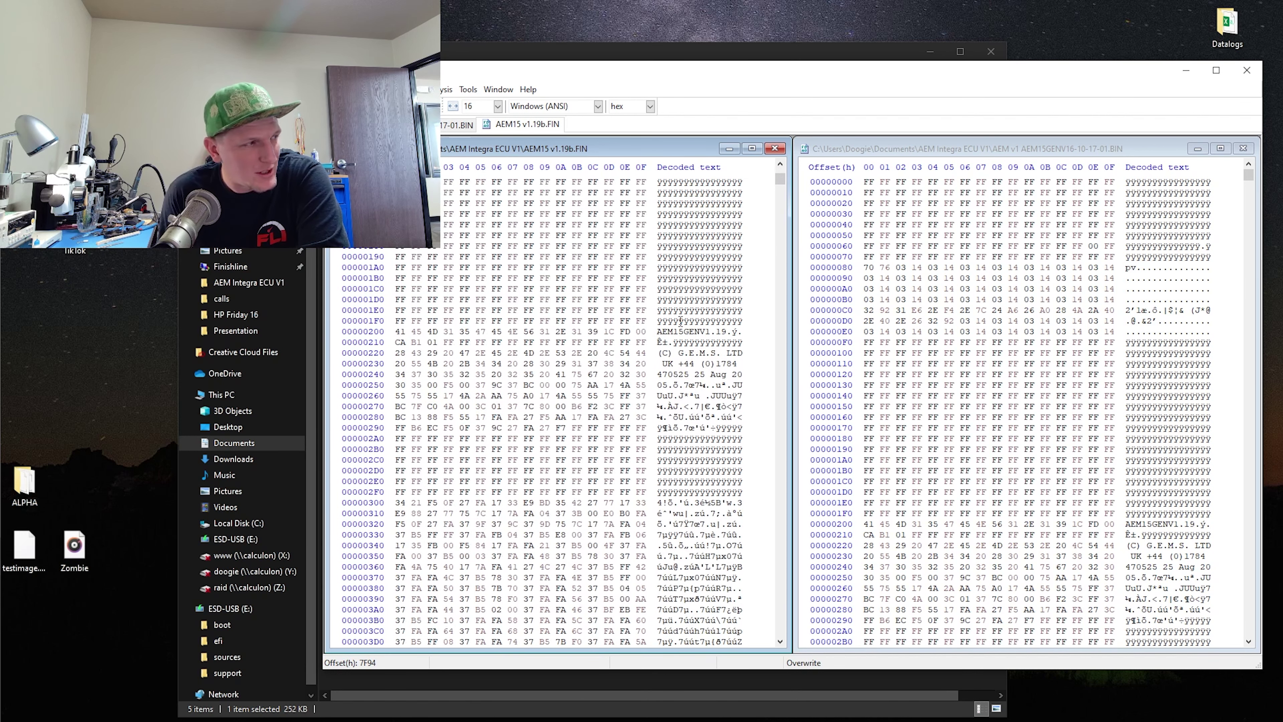
pyautogui.scroll(6, 681, 321)
pyautogui.scroll(-6, 752, 430)
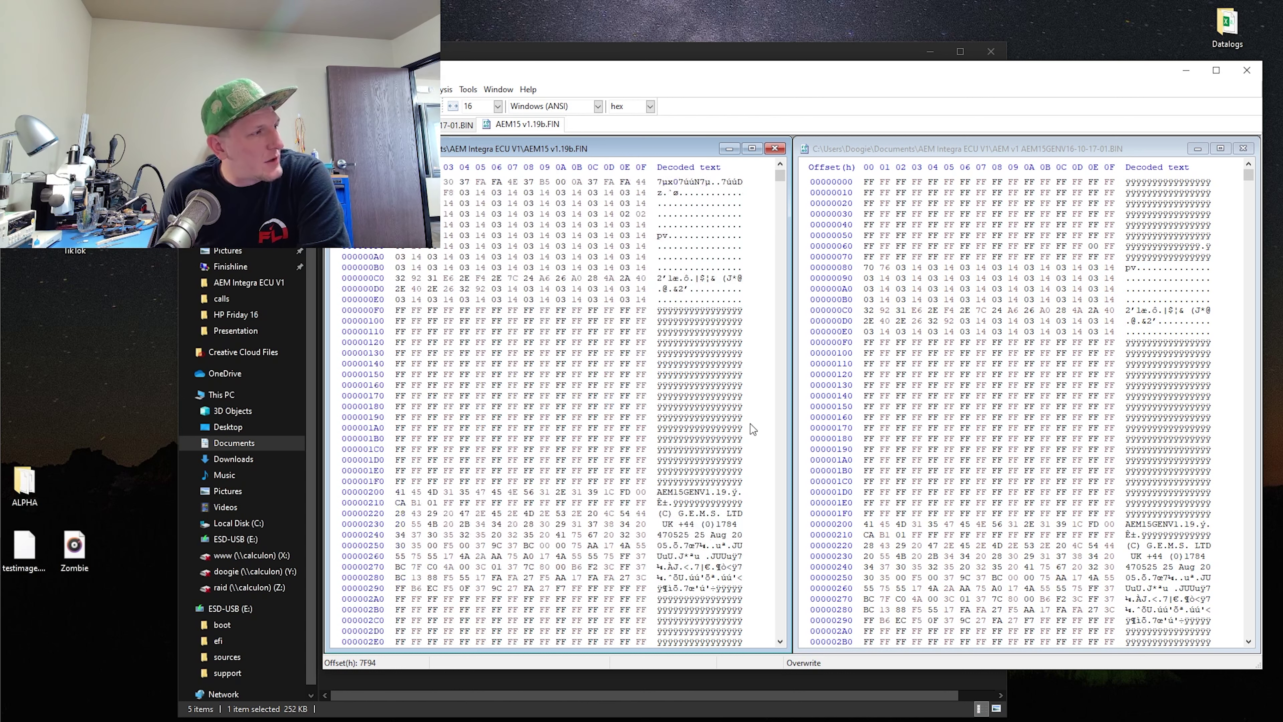
pyautogui.scroll(6, 753, 429)
pyautogui.scroll(-11, 689, 358)
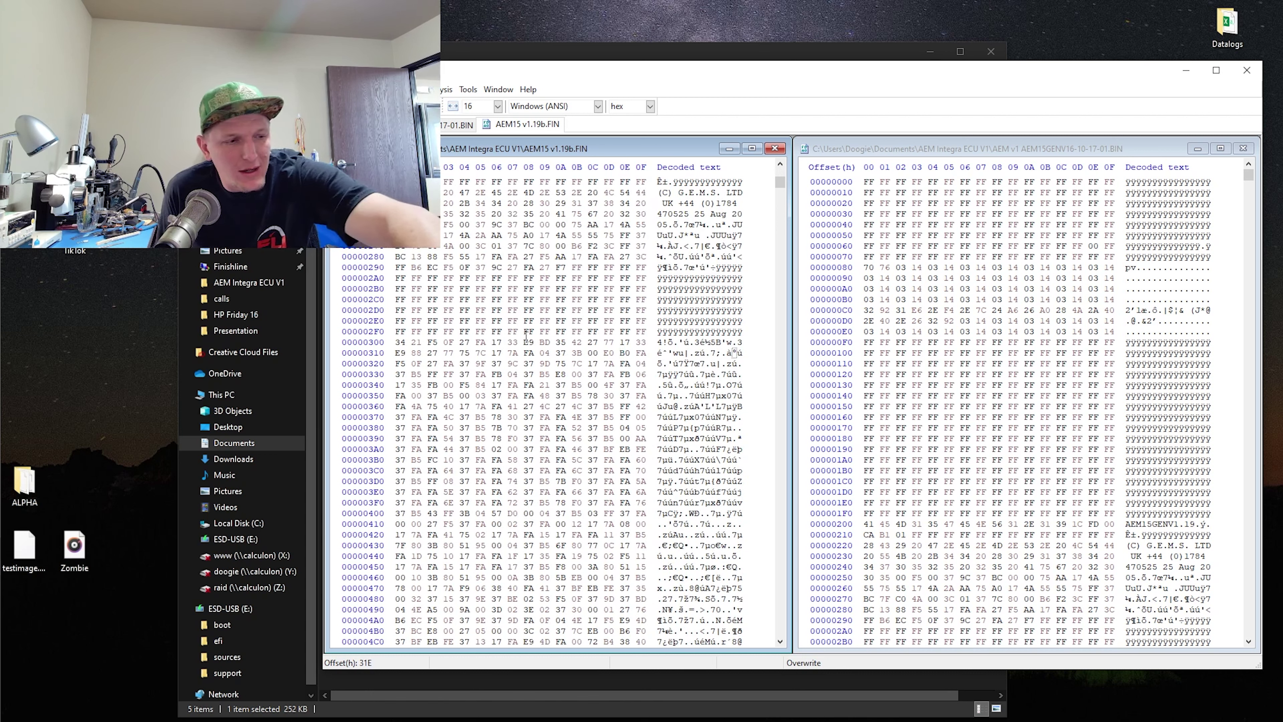
# - Step through the byte differences between the FIN and BIN files, then bring the start of the FIN file back into view
pyautogui.press('F6')
pyautogui.press('F6')
pyautogui.press('F6')
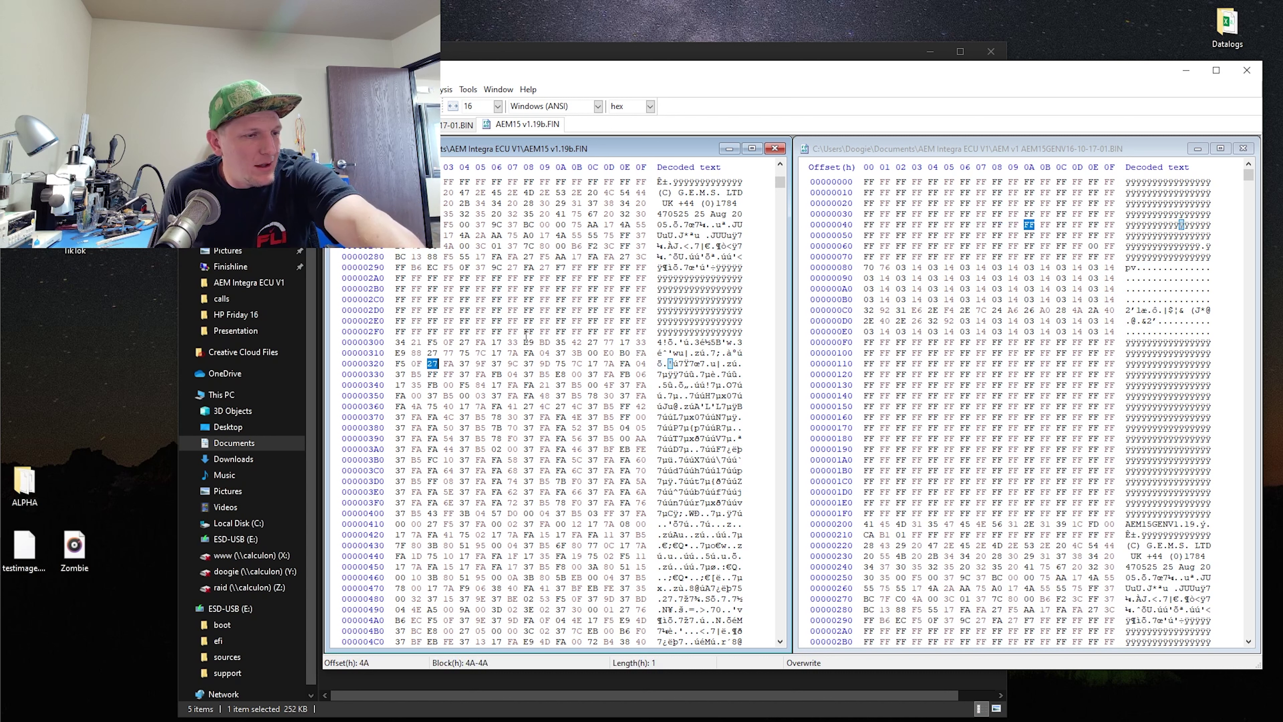
pyautogui.press('F6')
pyautogui.scroll(9, 566, 304)
pyautogui.scroll(2, 604, 257)
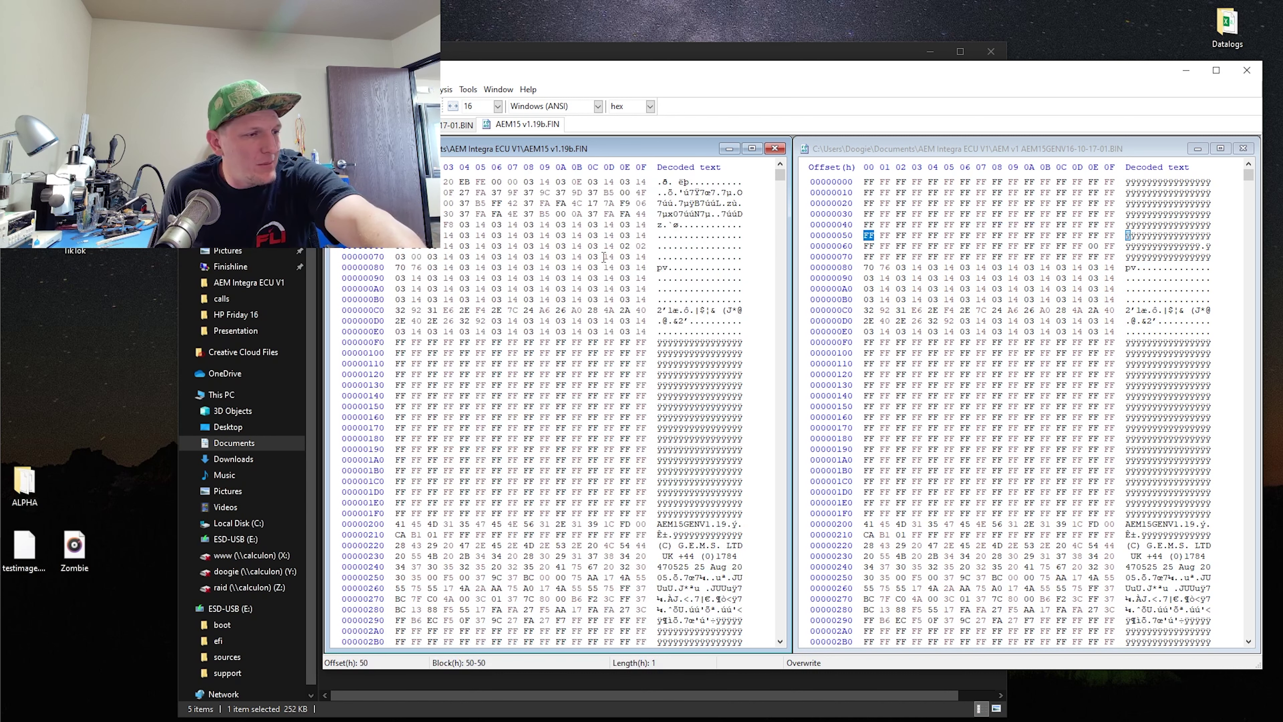
# - Restart the comparison at offset 0 of the BIN file and step through the differences up to offset B9
pyautogui.click(415, 181)
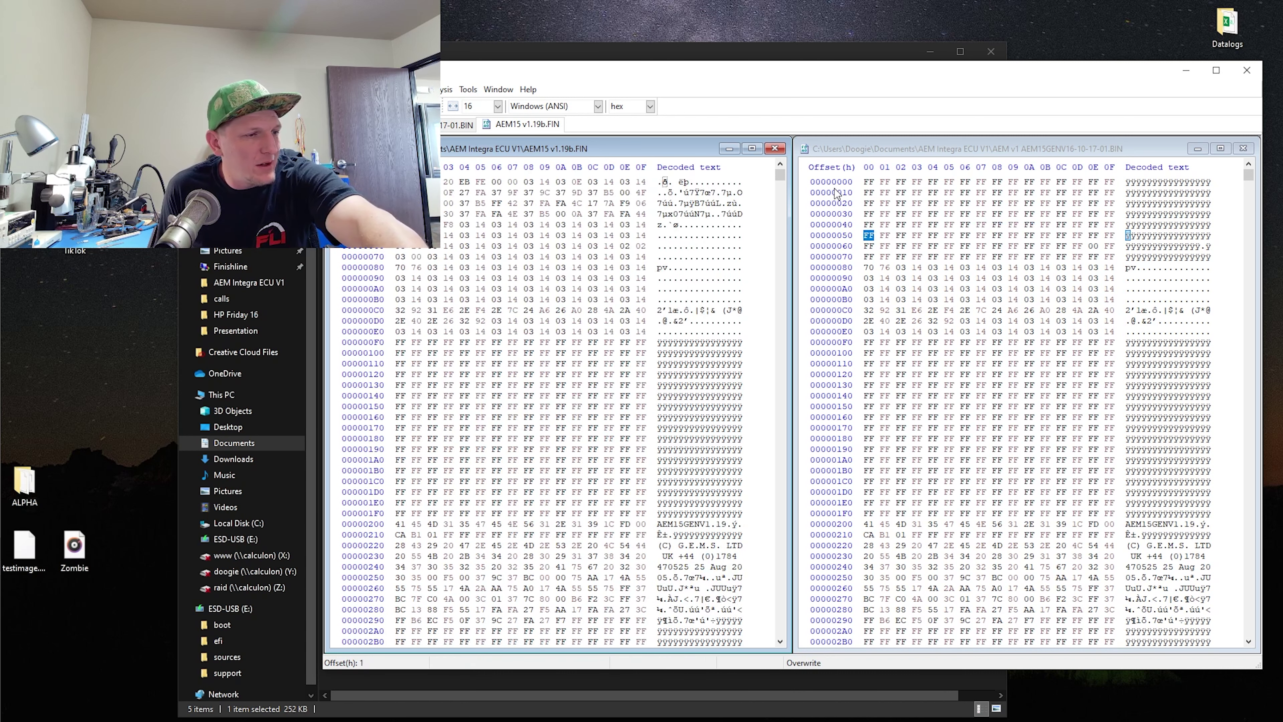
pyautogui.click(869, 182)
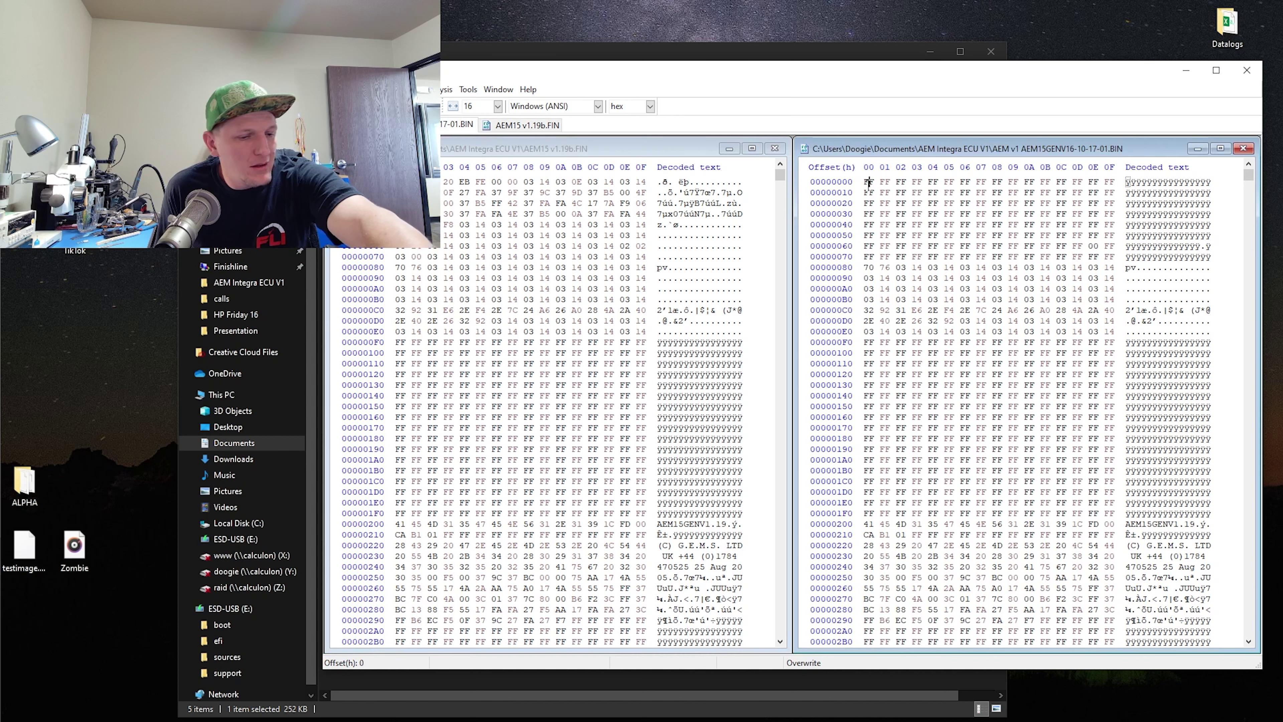
pyautogui.press('Right')
pyautogui.press('Right')
pyautogui.press('Right')
pyautogui.press('Right')
pyautogui.press('Right')
pyautogui.press('Right')
pyautogui.press('Right')
pyautogui.press('Right')
pyautogui.press('Right')
pyautogui.press('Right')
pyautogui.press('Right')
pyautogui.press('Right')
pyautogui.press('Right')
pyautogui.press('Right')
pyautogui.press('Right')
pyautogui.press('Right')
pyautogui.press('Right')
pyautogui.press('Right')
pyautogui.press('Right')
pyautogui.press('Right')
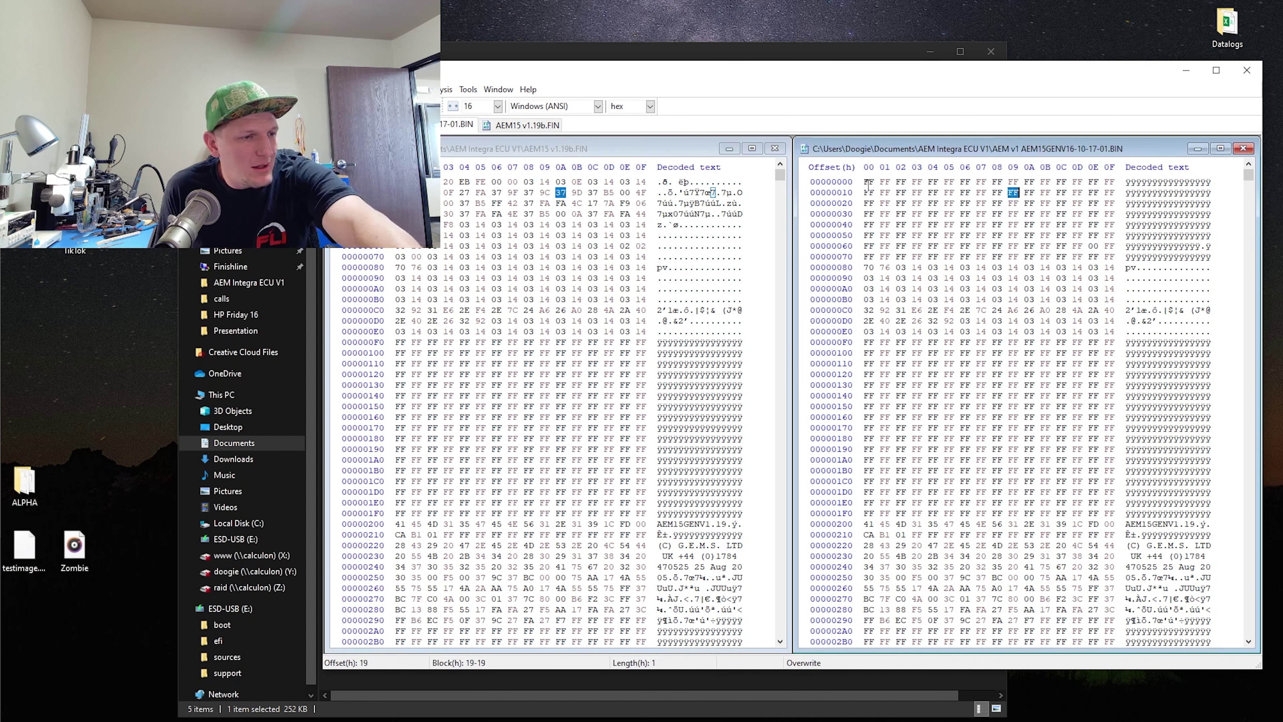
pyautogui.press('Right')
pyautogui.press('Right')
pyautogui.press('Right')
pyautogui.press('Right')
pyautogui.press('Right')
pyautogui.press('Right')
pyautogui.press('Right')
pyautogui.press('Right')
pyautogui.press('Right')
pyautogui.press('Right')
pyautogui.press('Right')
pyautogui.press('Right')
pyautogui.press('Right')
pyautogui.press('Right')
pyautogui.press('Right')
pyautogui.press('Right')
pyautogui.press('Right')
pyautogui.press('Right')
pyautogui.press('Right')
pyautogui.press('Right')
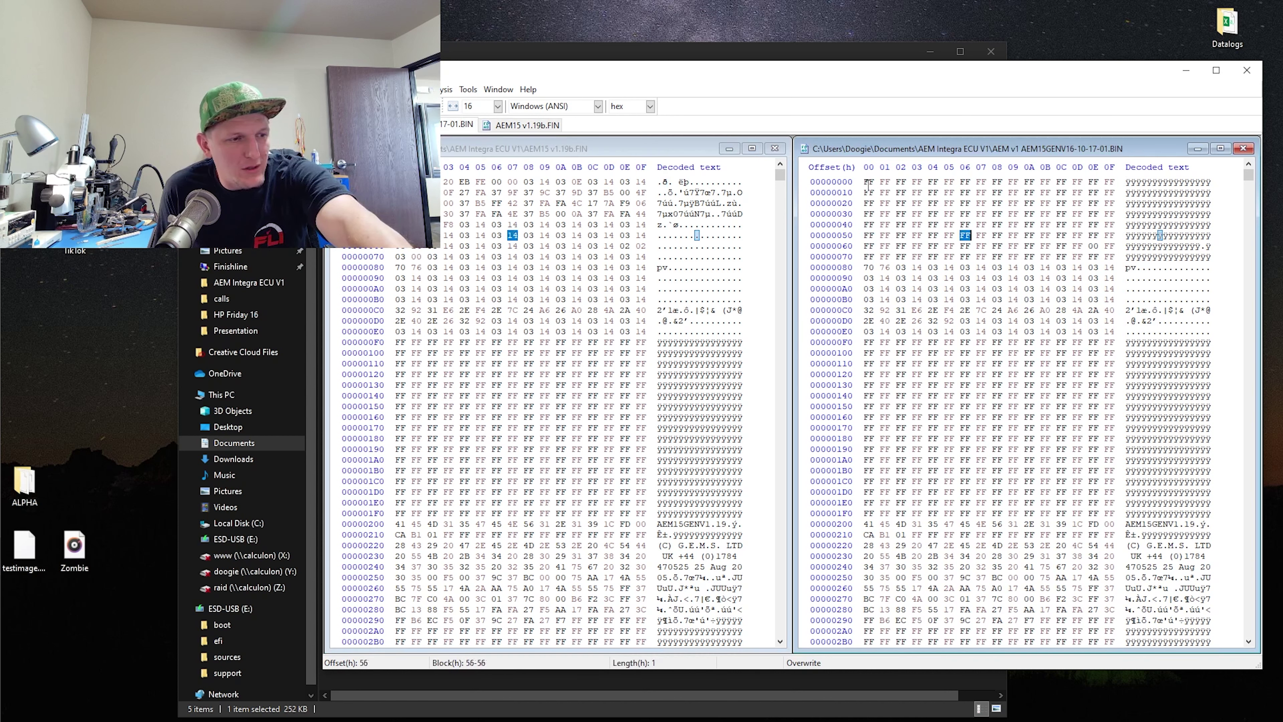
pyautogui.press('Right')
pyautogui.press('Right')
pyautogui.press('Right')
pyautogui.press('Right')
pyautogui.press('Right')
pyautogui.press('Right')
pyautogui.press('Right')
pyautogui.press('Right')
pyautogui.press('Right')
pyautogui.press('Right')
pyautogui.press('Right')
pyautogui.press('Right')
pyautogui.press('Right')
pyautogui.press('Right')
pyautogui.press('Right')
pyautogui.press('Right')
pyautogui.press('Right')
pyautogui.press('Right')
pyautogui.press('Right')
pyautogui.press('Right')
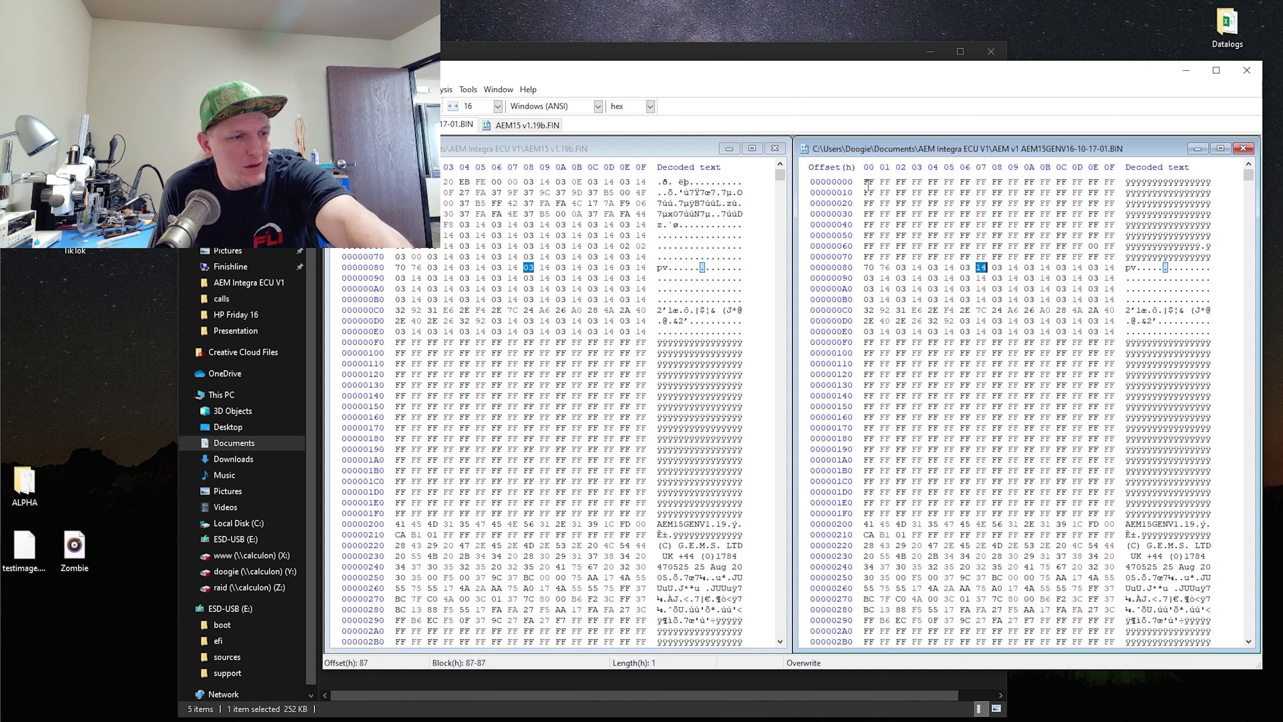
pyautogui.press('Right')
pyautogui.press('Right')
pyautogui.press('Right')
pyautogui.press('Right')
pyautogui.press('Right')
pyautogui.press('Right')
pyautogui.press('Right')
pyautogui.press('Right')
pyautogui.press('Right')
pyautogui.press('Right')
pyautogui.press('Right')
pyautogui.press('Right')
pyautogui.press('Right')
pyautogui.press('Right')
pyautogui.press('Right')
pyautogui.press('Right')
pyautogui.press('Right')
pyautogui.press('Right')
pyautogui.press('Right')
pyautogui.press('Right')
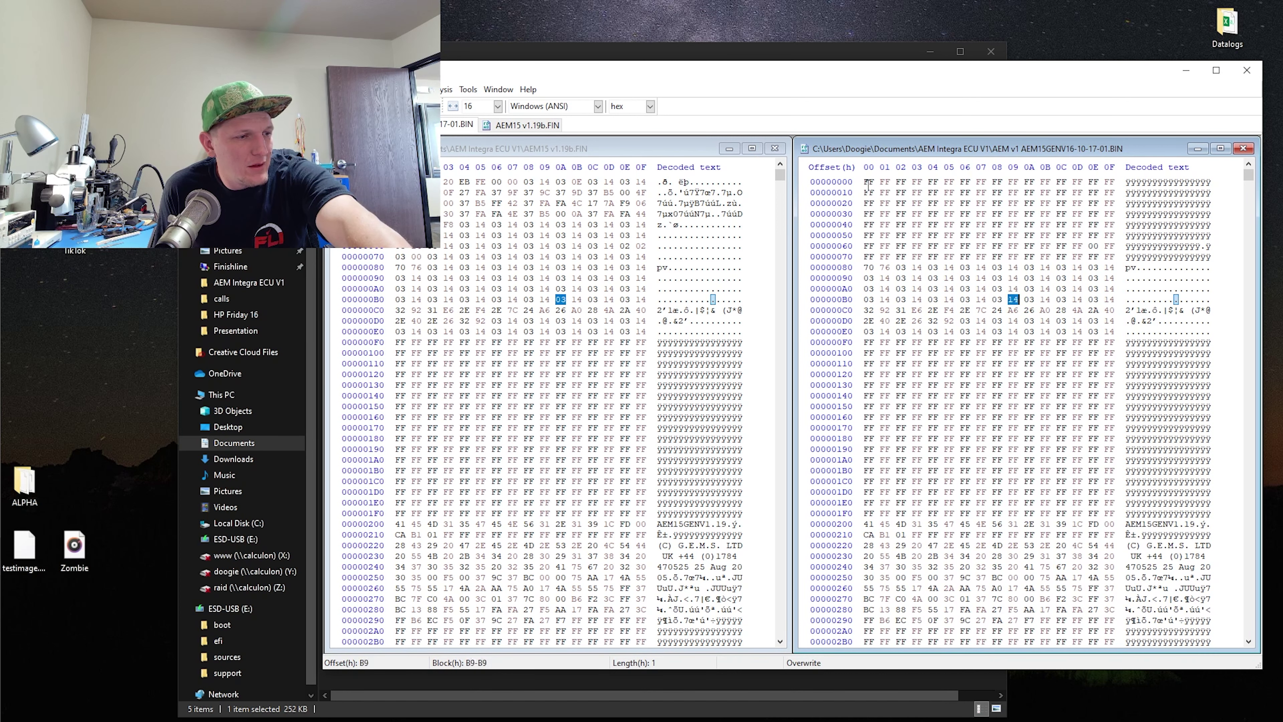
# - Continue stepping through the differences between the two files, from offset 3FC0 to 4A46
pyautogui.press('F6')
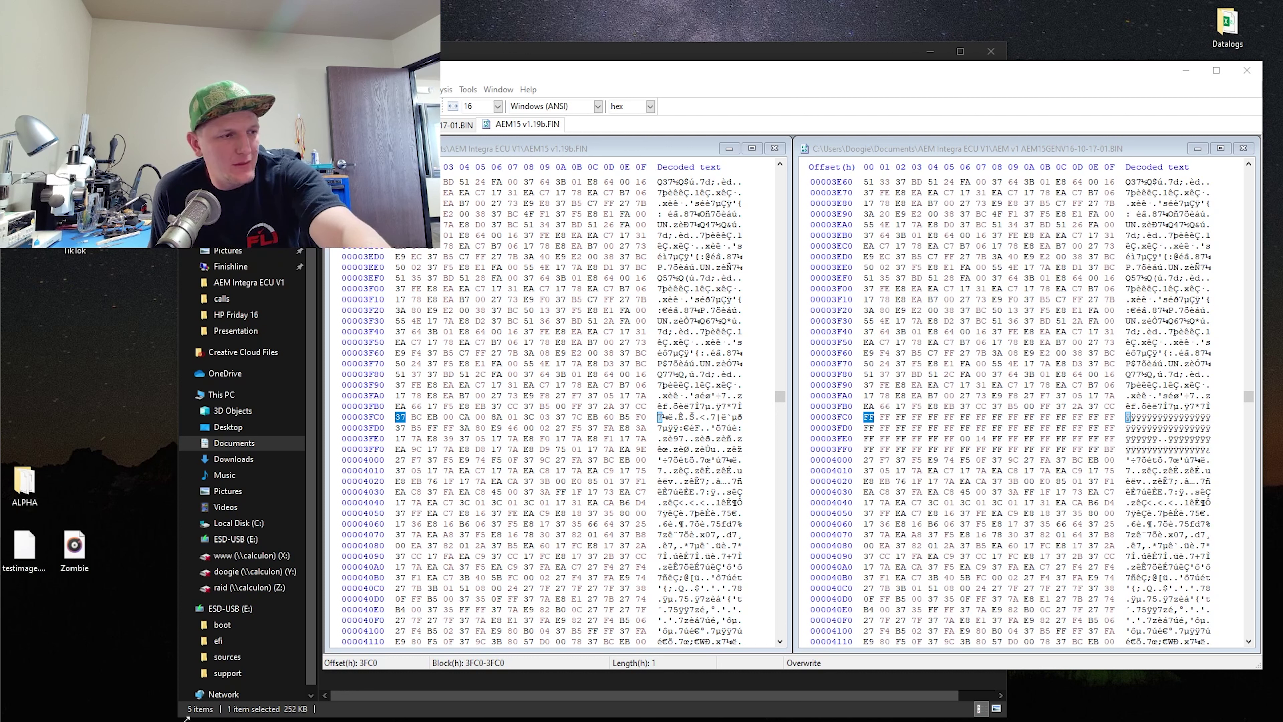
pyautogui.click(790, 70)
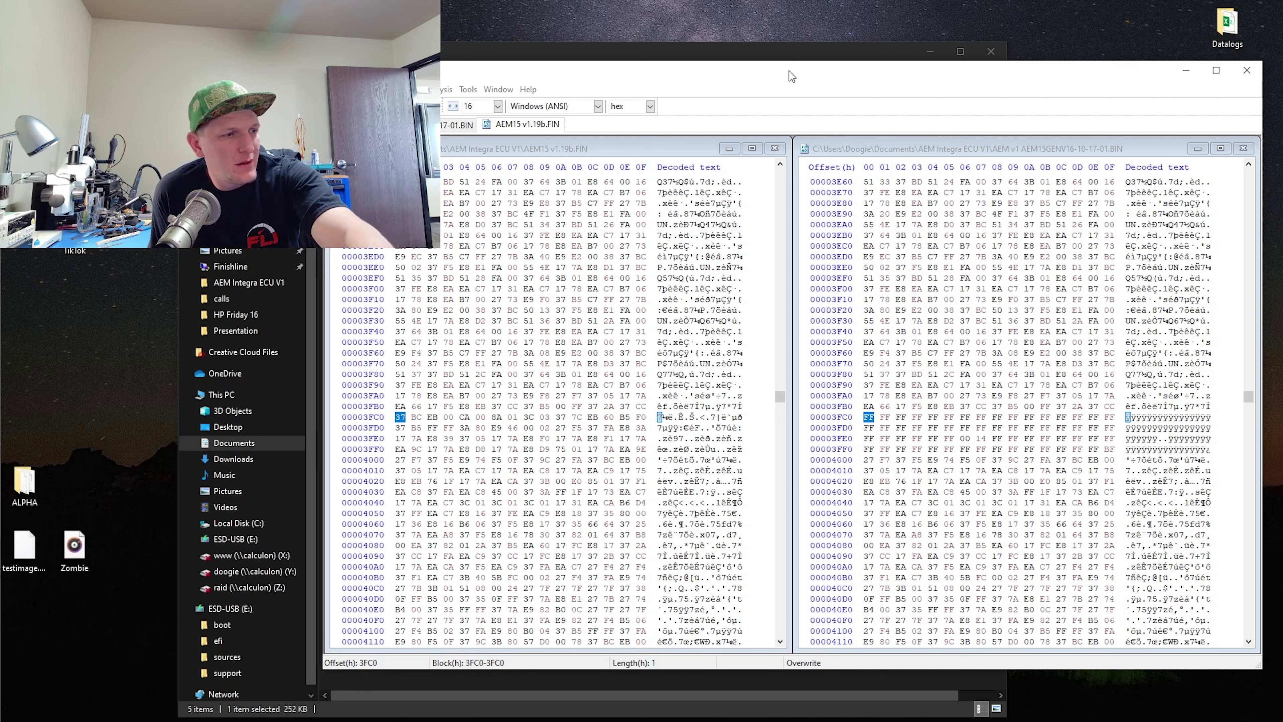
pyautogui.press('Right')
pyautogui.press('Right')
pyautogui.press('Right')
pyautogui.press('Right')
pyautogui.press('Right')
pyautogui.press('Right')
pyautogui.press('Right')
pyautogui.press('Right')
pyautogui.press('Right')
pyautogui.press('Down')
pyautogui.press('F6')
pyautogui.press('F6')
pyautogui.press('F6')
pyautogui.press('F6')
pyautogui.press('F6')
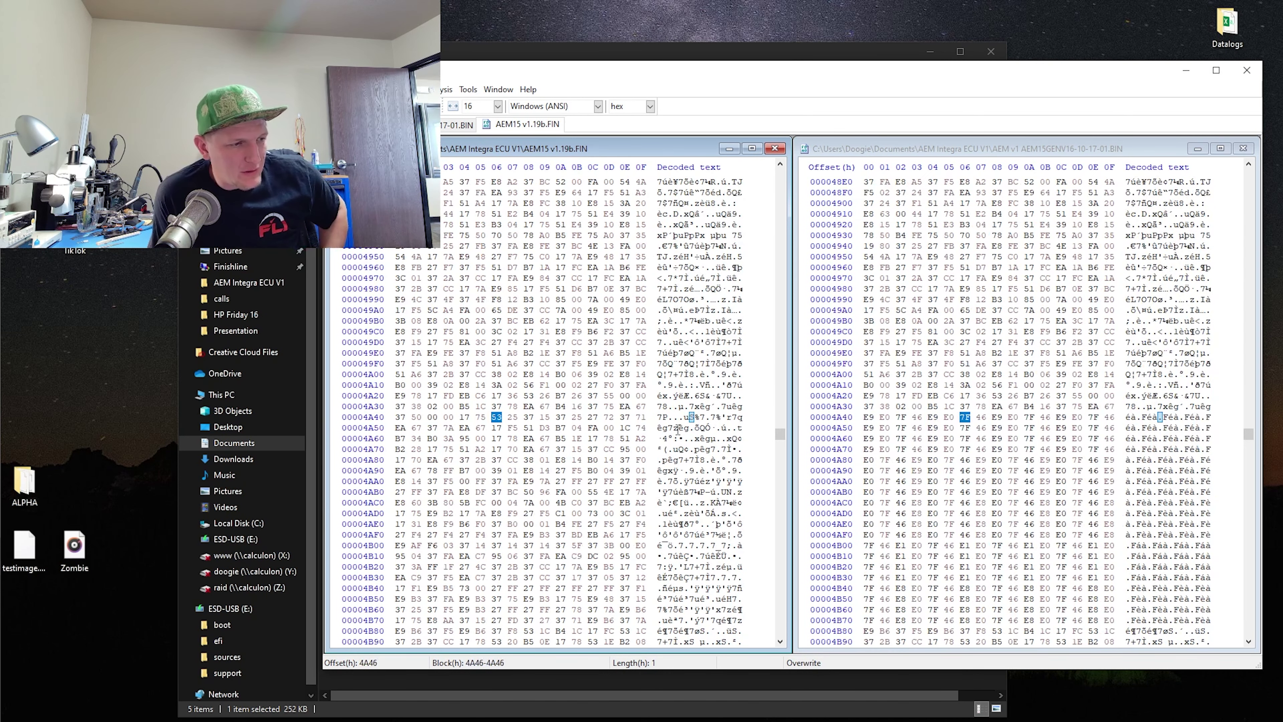
# - Highlight the differing block starting at offset 4A40 in the FIN and BIN files and compare the data following it in both
pyautogui.moveTo(399, 415); pyautogui.dragTo(521, 609)
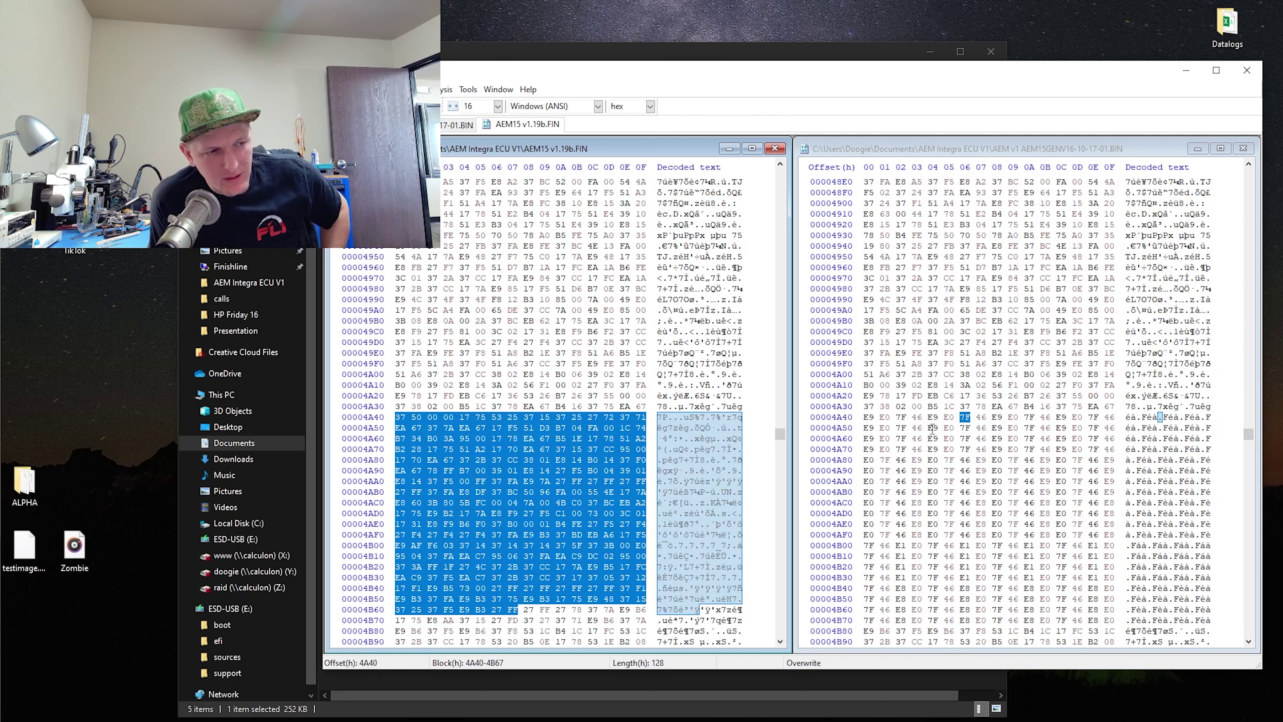
pyautogui.moveTo(868, 417); pyautogui.dragTo(1031, 620)
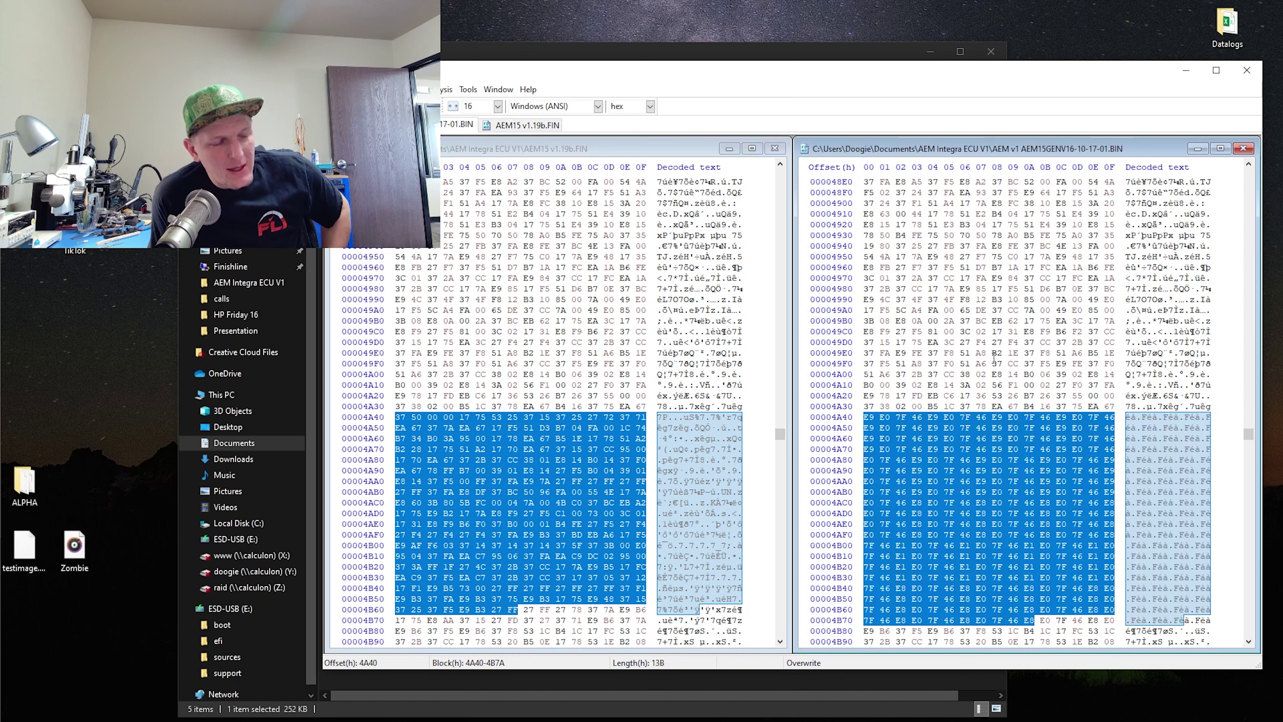
pyautogui.scroll(-4, 993, 359)
pyautogui.scroll(3, 994, 360)
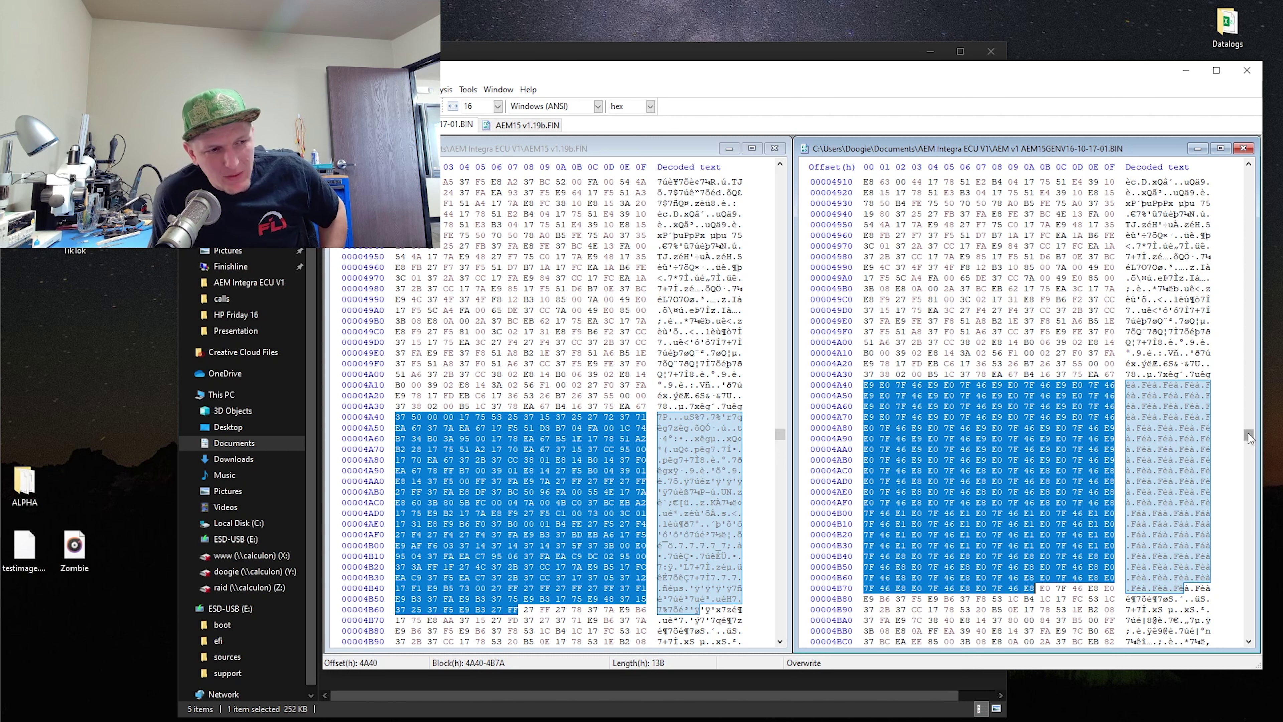
pyautogui.moveTo(1249, 438); pyautogui.dragTo(1249, 439)
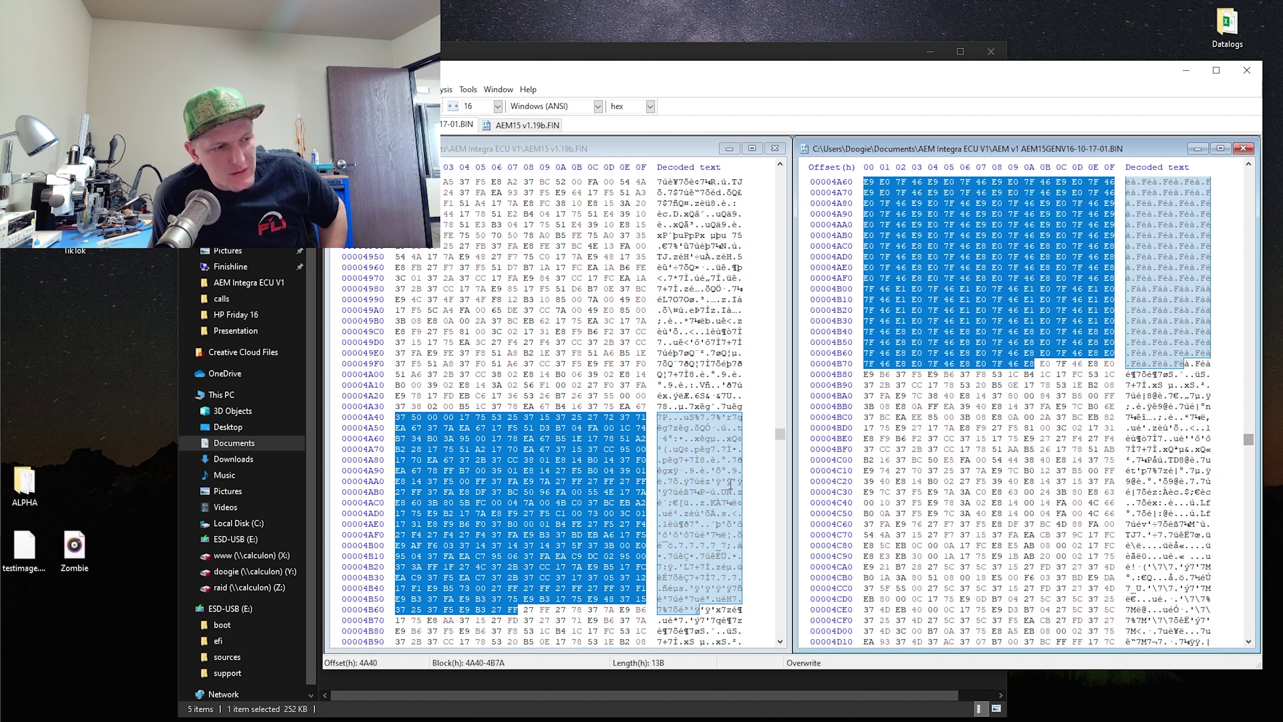
pyautogui.moveTo(781, 435); pyautogui.dragTo(782, 439)
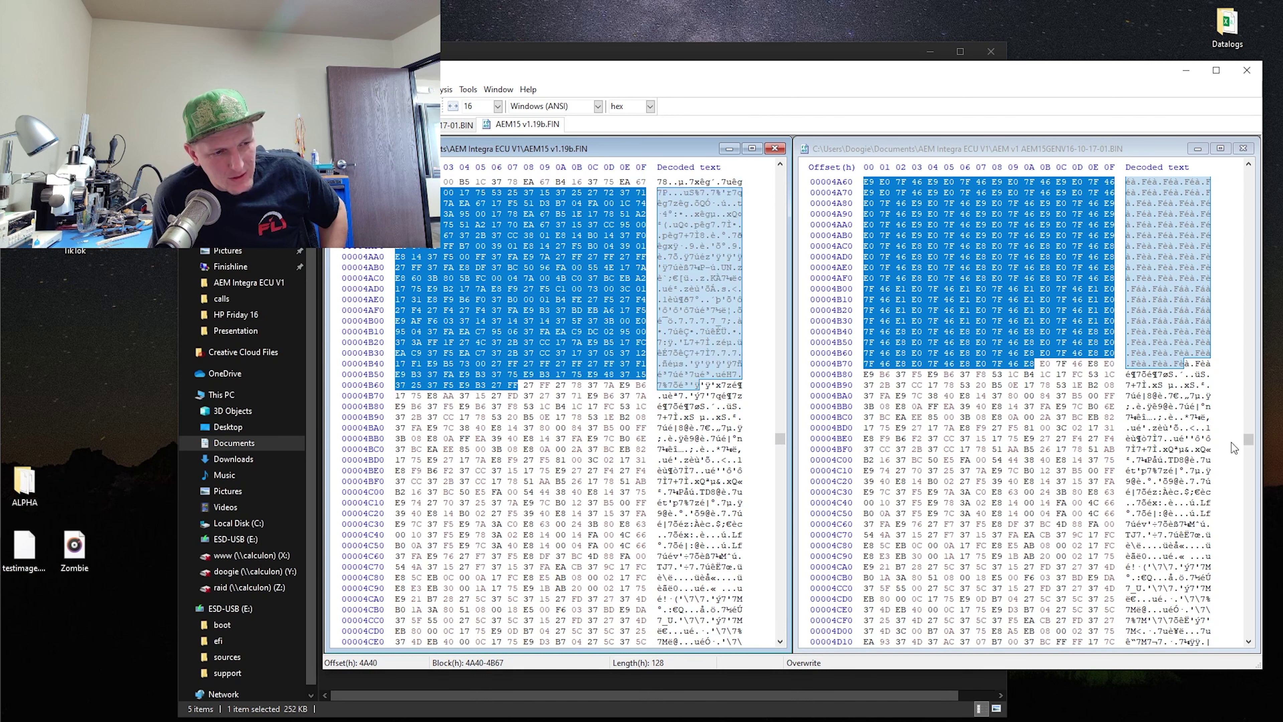
pyautogui.moveTo(1248, 440); pyautogui.dragTo(1248, 460)
pyautogui.moveTo(776, 440); pyautogui.dragTo(778, 471)
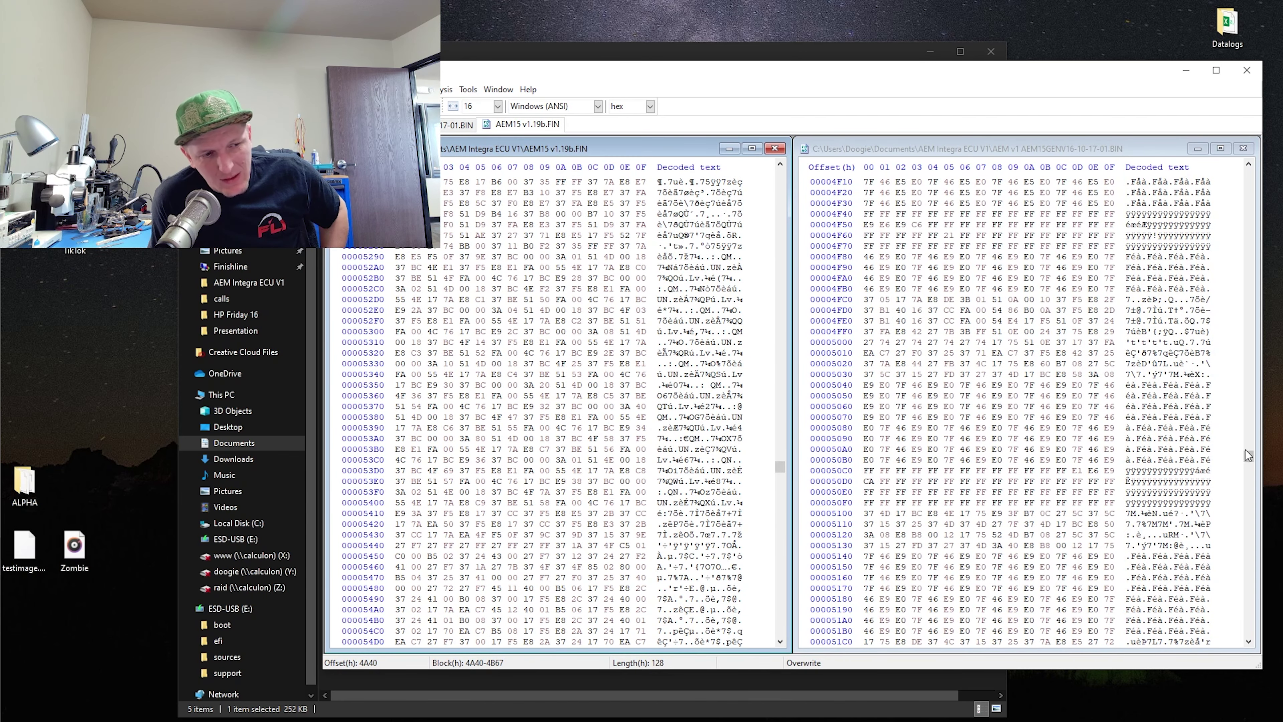
# - Return both files to offset 0 and mark the opening bytes of the FIN file for comparison with the BIN file
pyautogui.moveTo(1249, 455); pyautogui.dragTo(1232, 154)
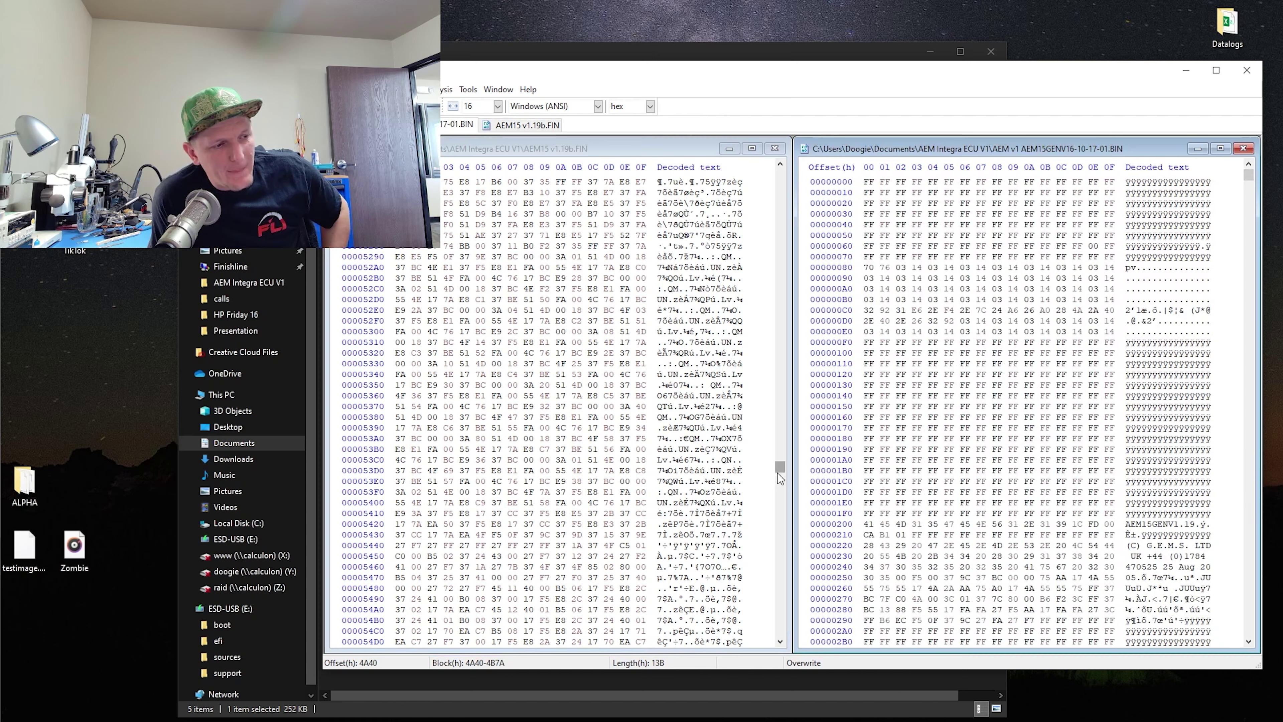
pyautogui.moveTo(778, 471); pyautogui.dragTo(784, 159)
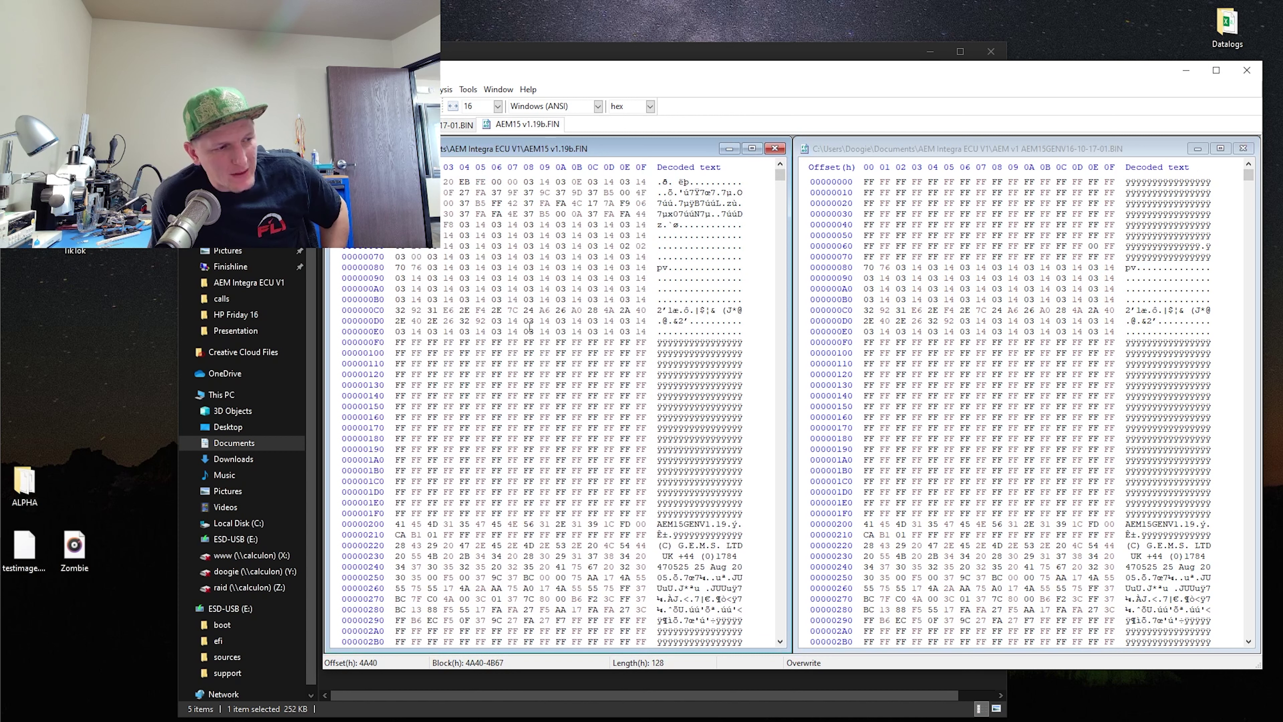
pyautogui.moveTo(447, 225); pyautogui.dragTo(535, 523)
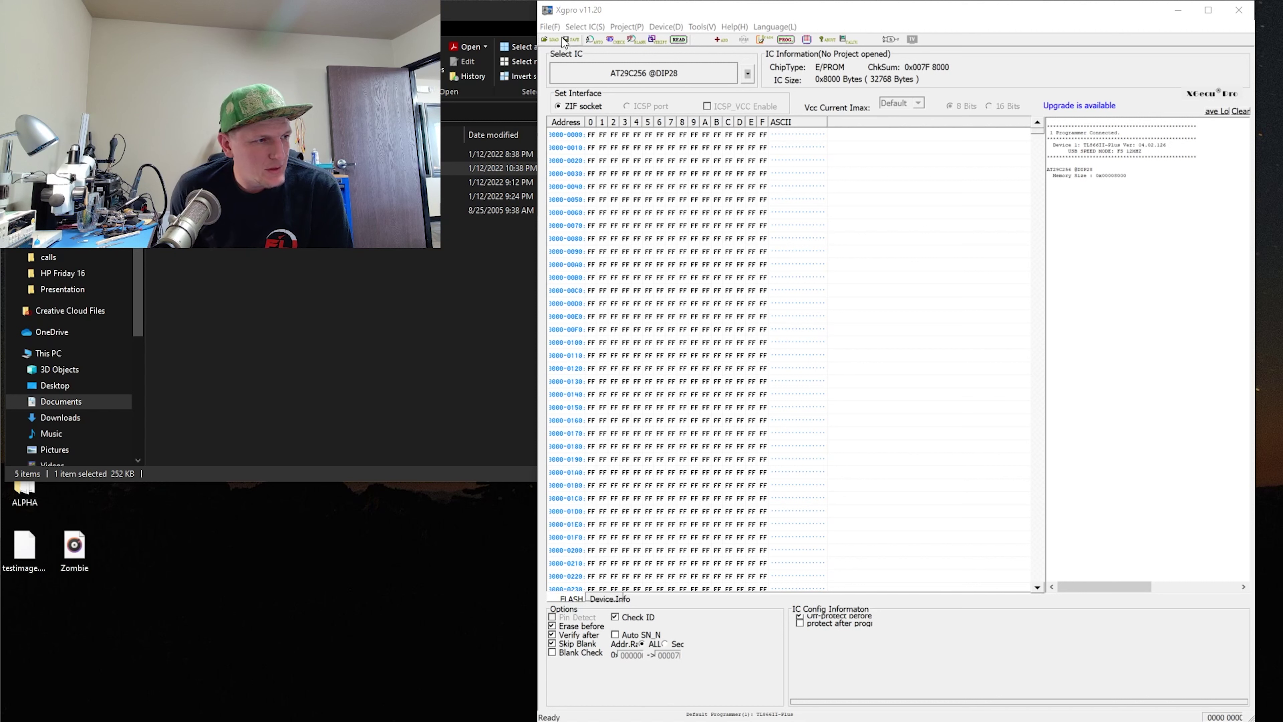
# - In Xgpro, load AEM15 v1.19b.FIN from the AEM Integra ECU V1 folder into the buffer as a binary with the default load options
pyautogui.click(552, 40)
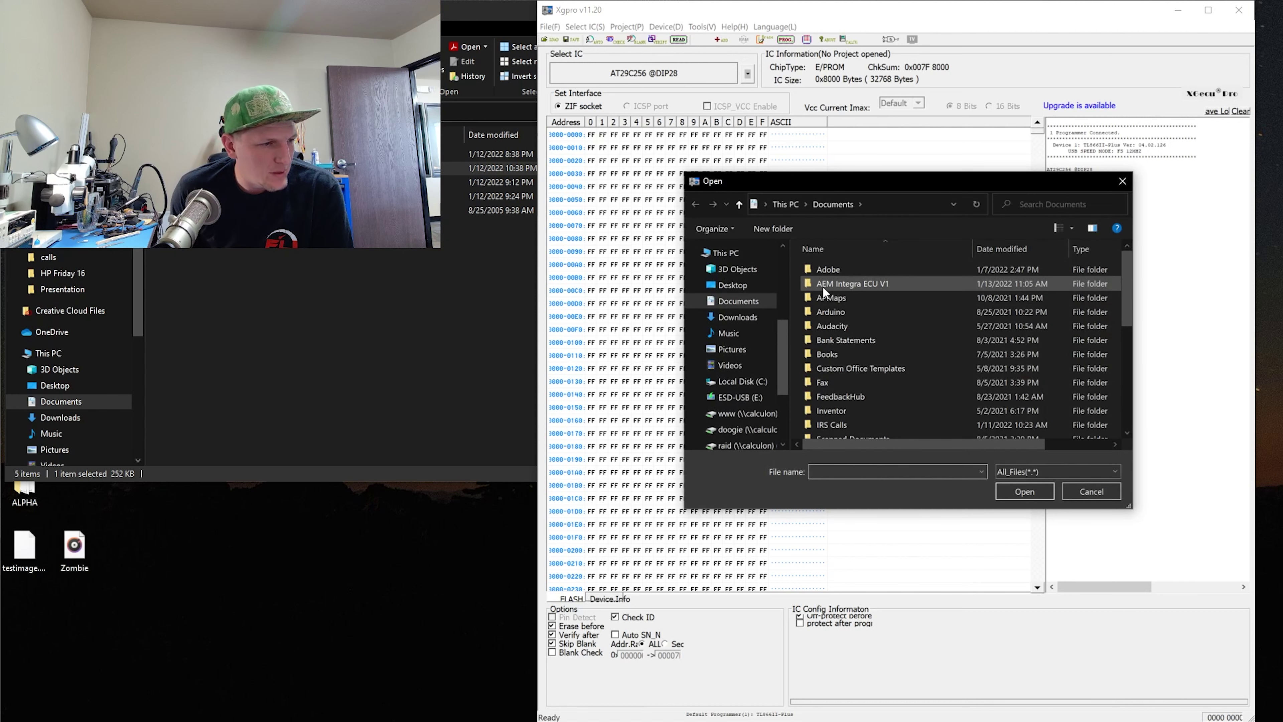
pyautogui.doubleClick(882, 281)
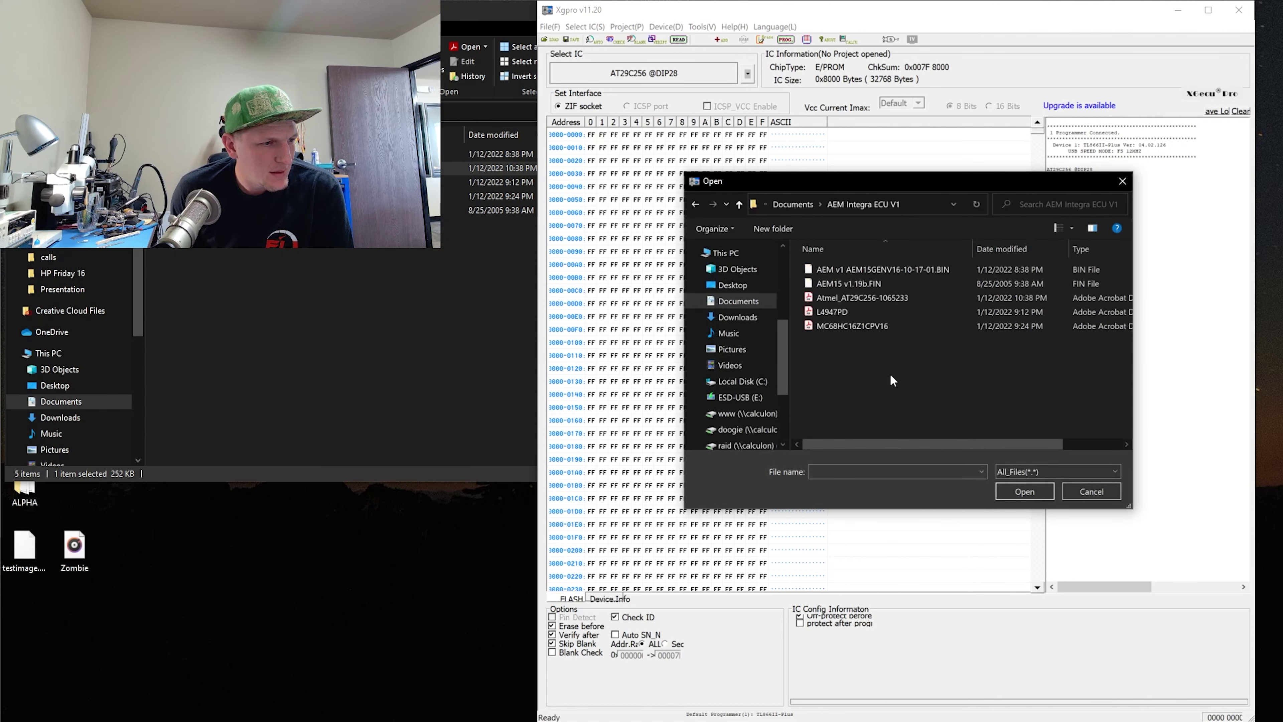
pyautogui.doubleClick(874, 283)
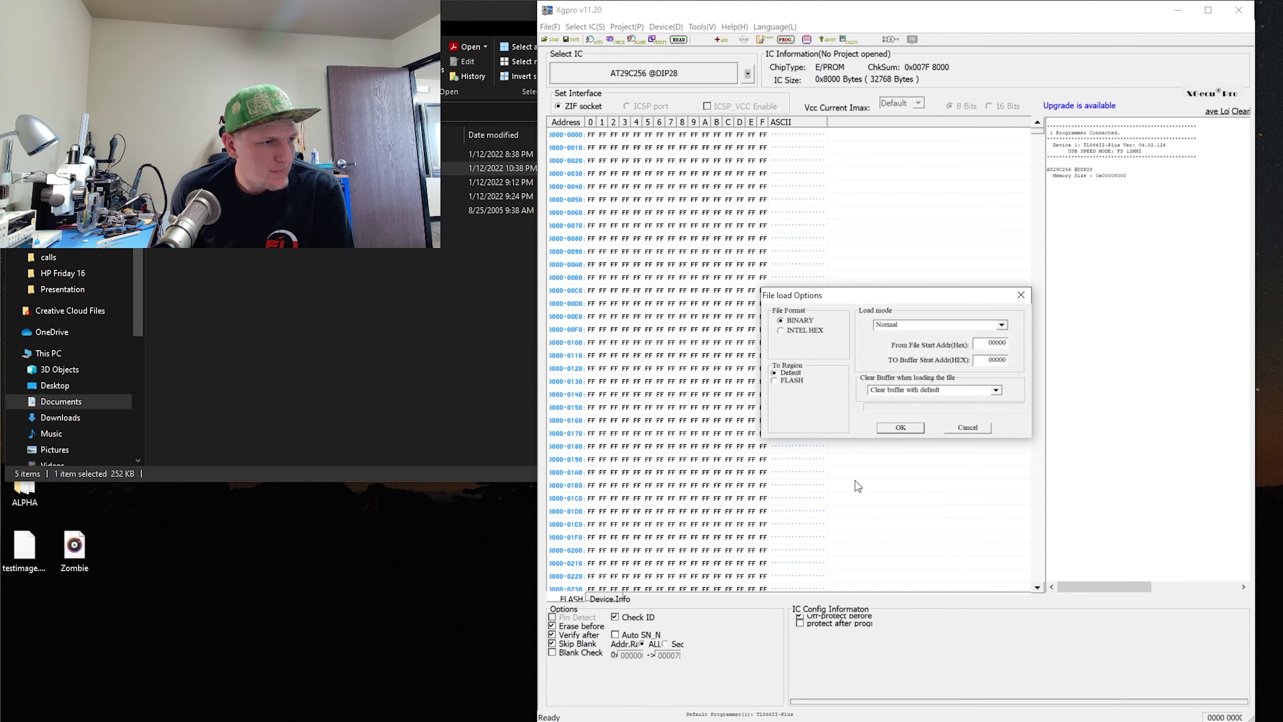
pyautogui.click(907, 428)
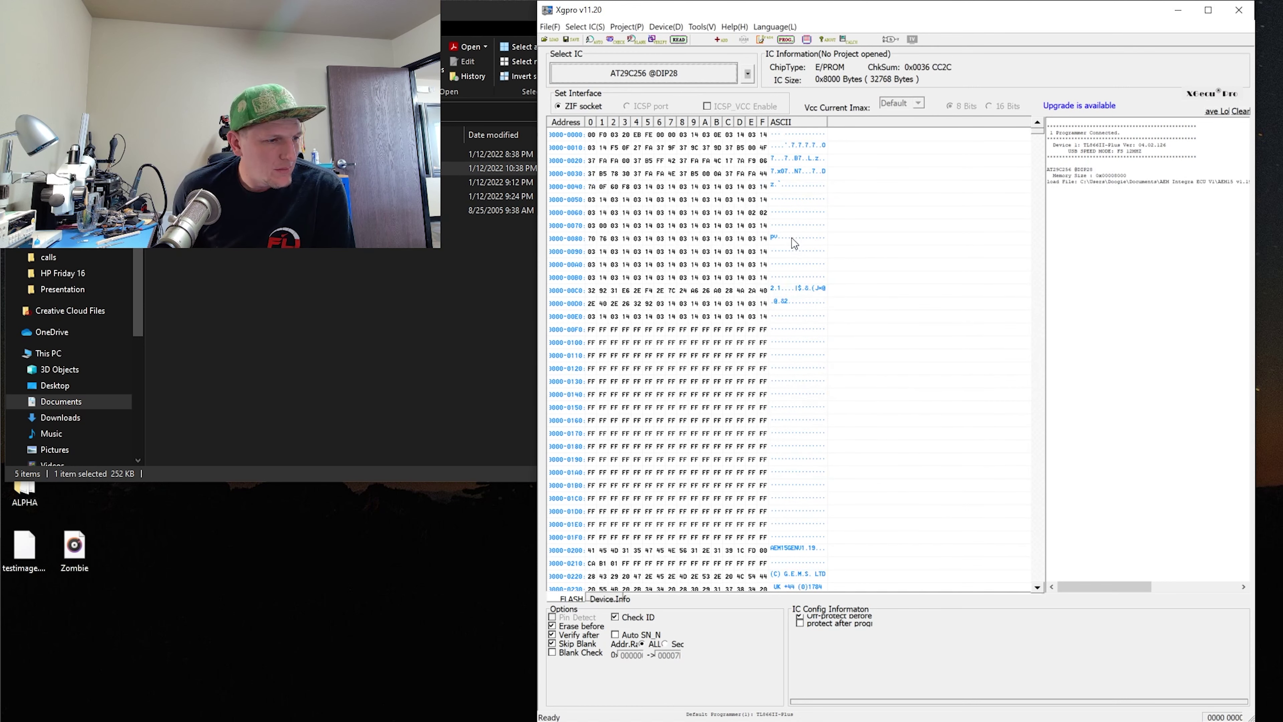
# - Examine the loaded buffer's bytes and ASCII text past address 0450, ending back at address 0000
pyautogui.scroll(-11, 796, 243)
pyautogui.scroll(-6, 799, 246)
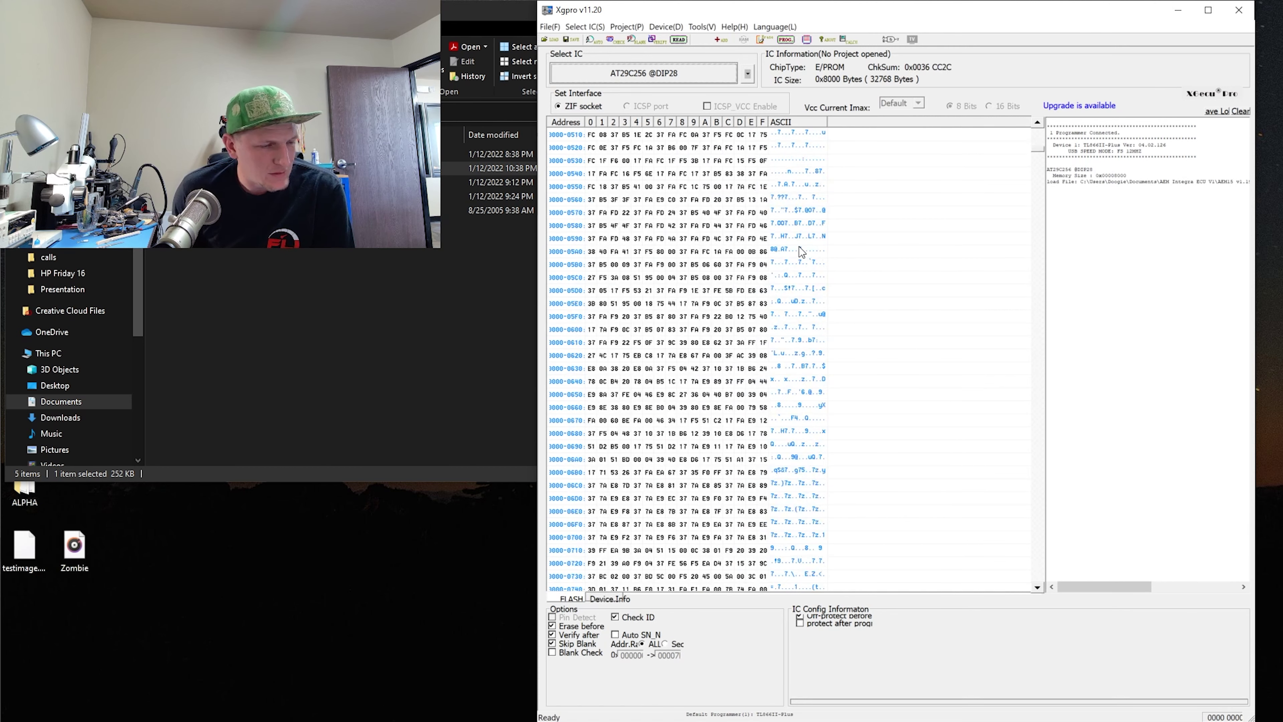
pyautogui.scroll(17, 814, 237)
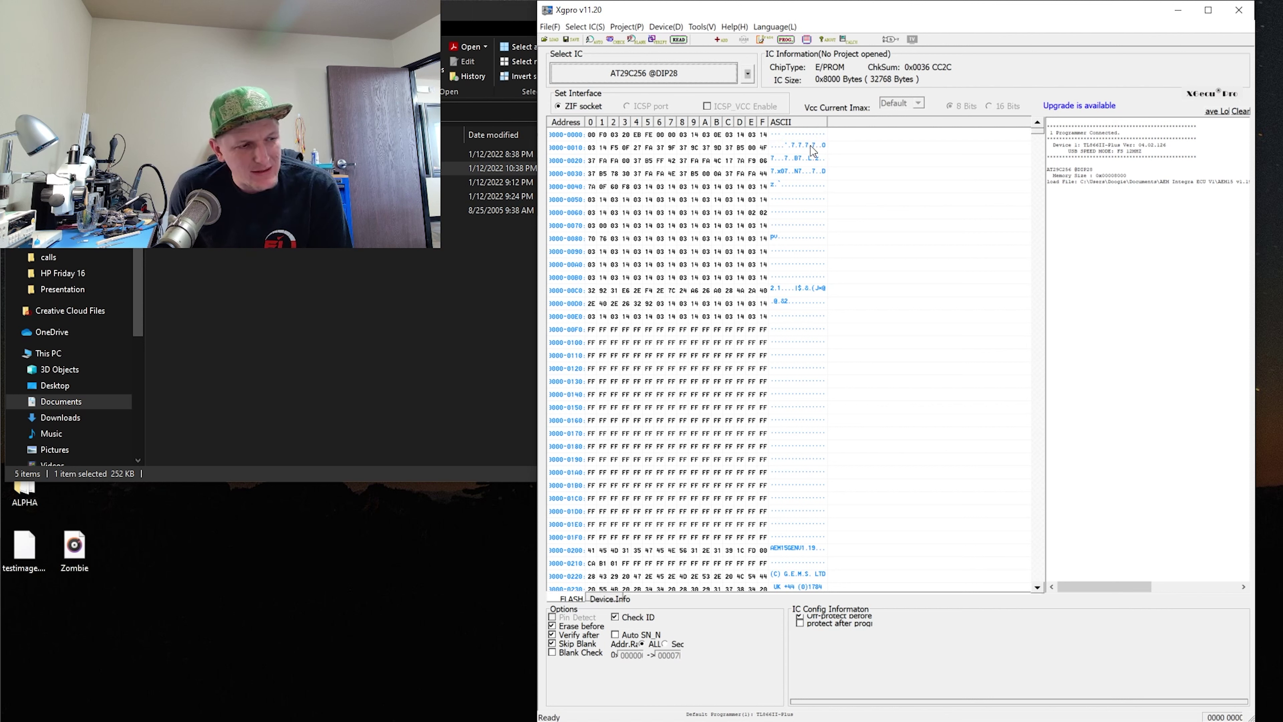
pyautogui.scroll(-7, 811, 386)
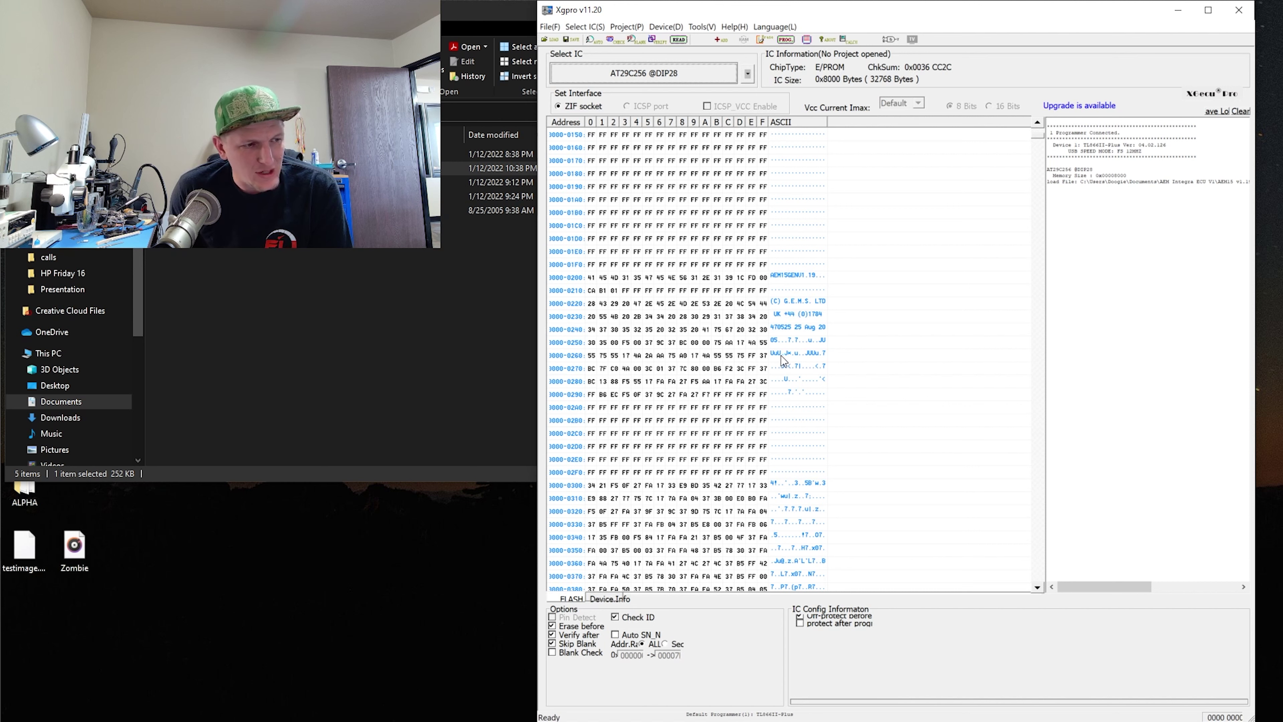
pyautogui.scroll(-16, 783, 360)
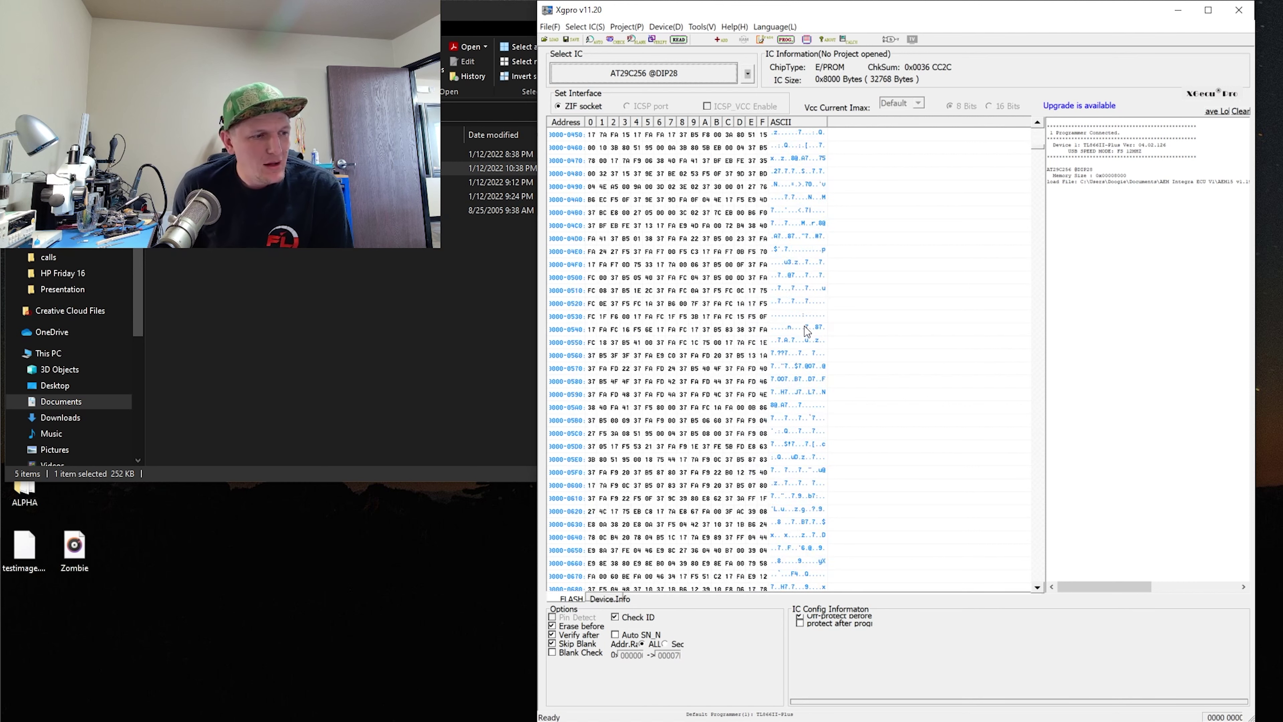
pyautogui.scroll(-10, 801, 323)
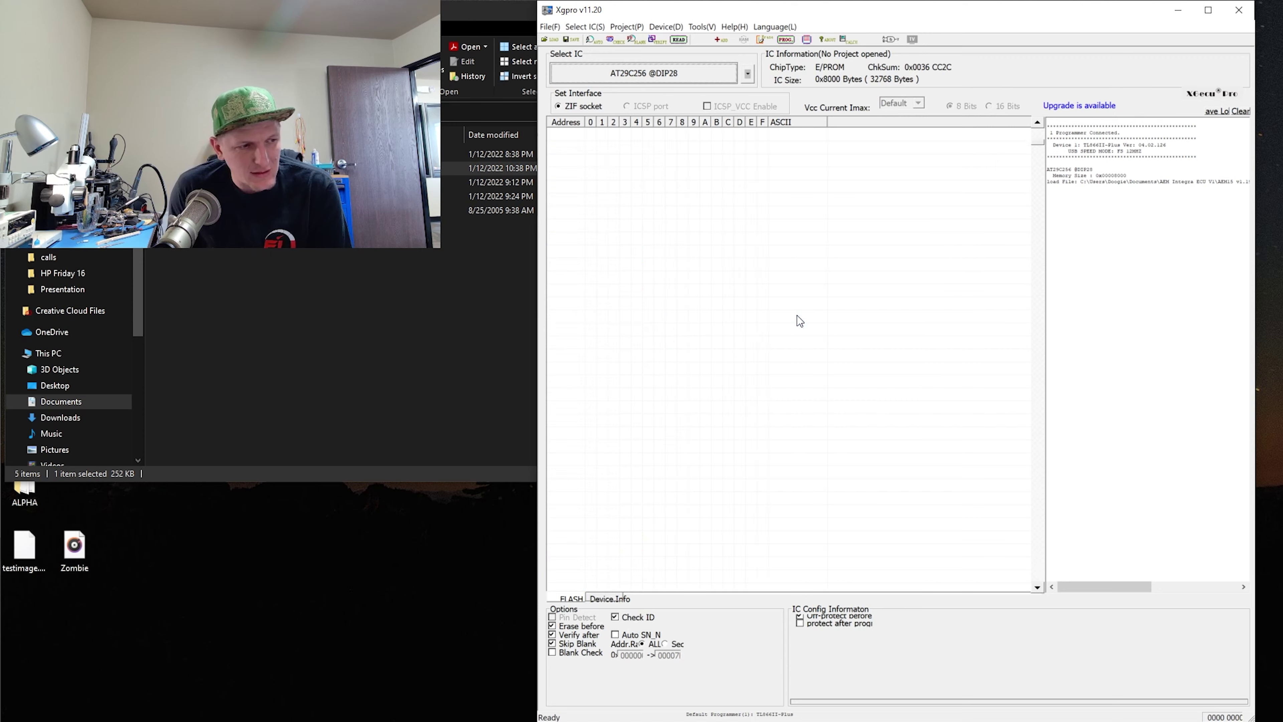
pyautogui.scroll(15, 797, 314)
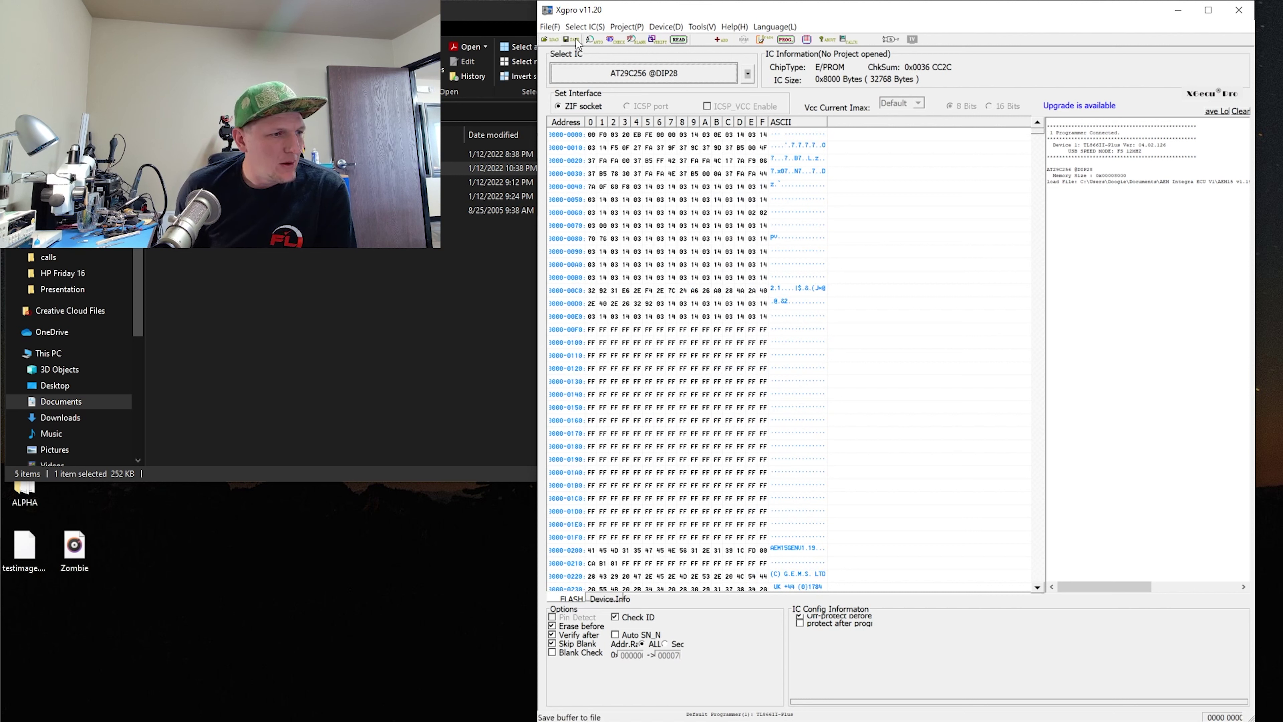
# - Program the AT29C256 chip's flash with the loaded buffer, repeating the attempt after the ID error, and verify the chip
pyautogui.click(786, 39)
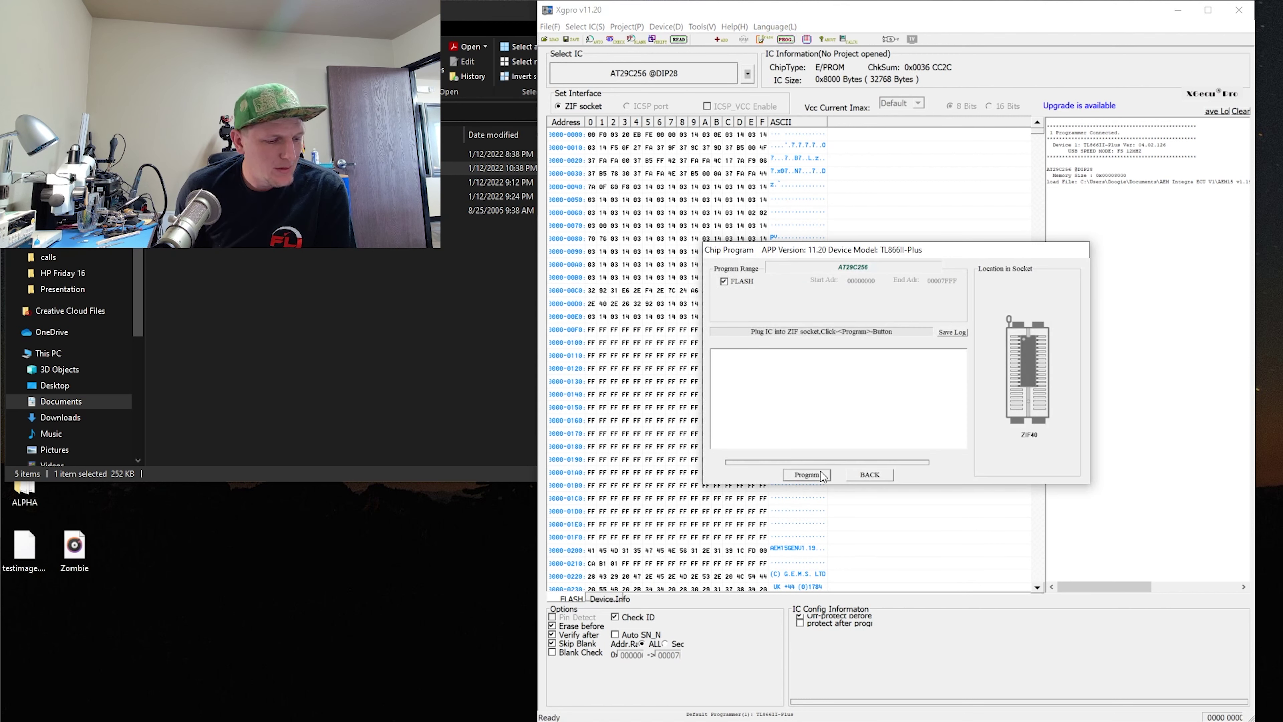
pyautogui.click(822, 476)
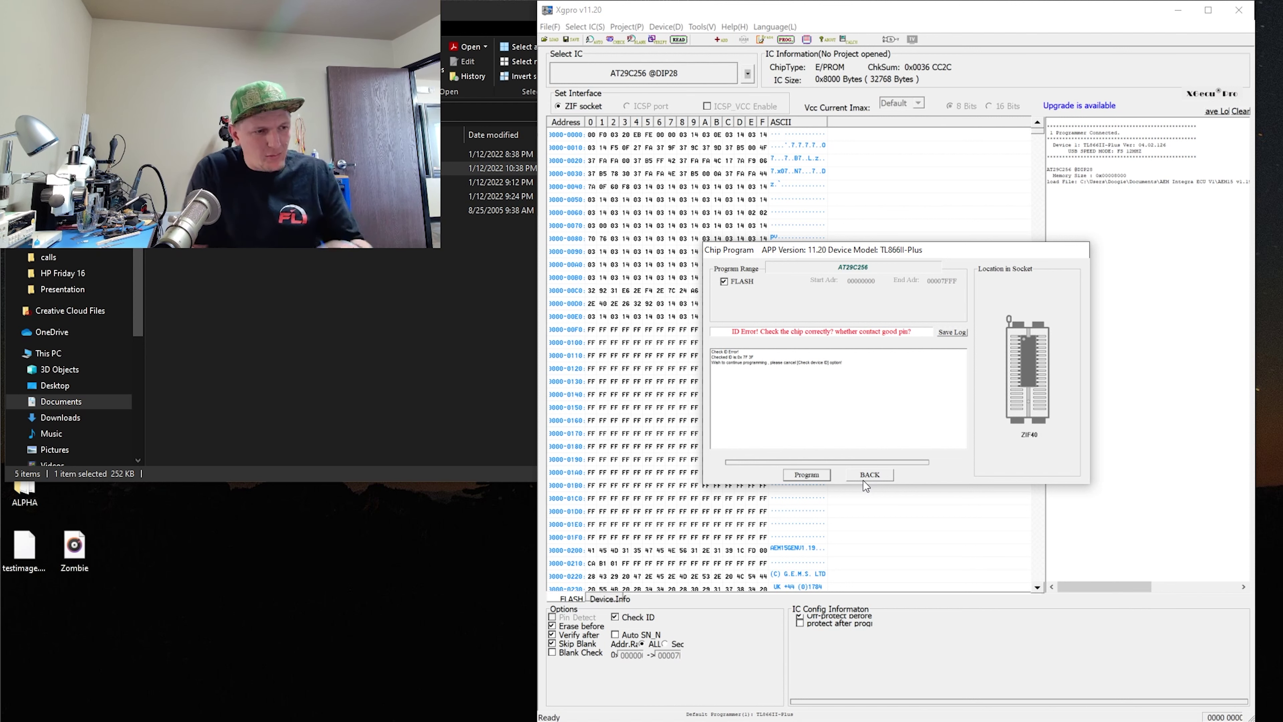
pyautogui.click(804, 479)
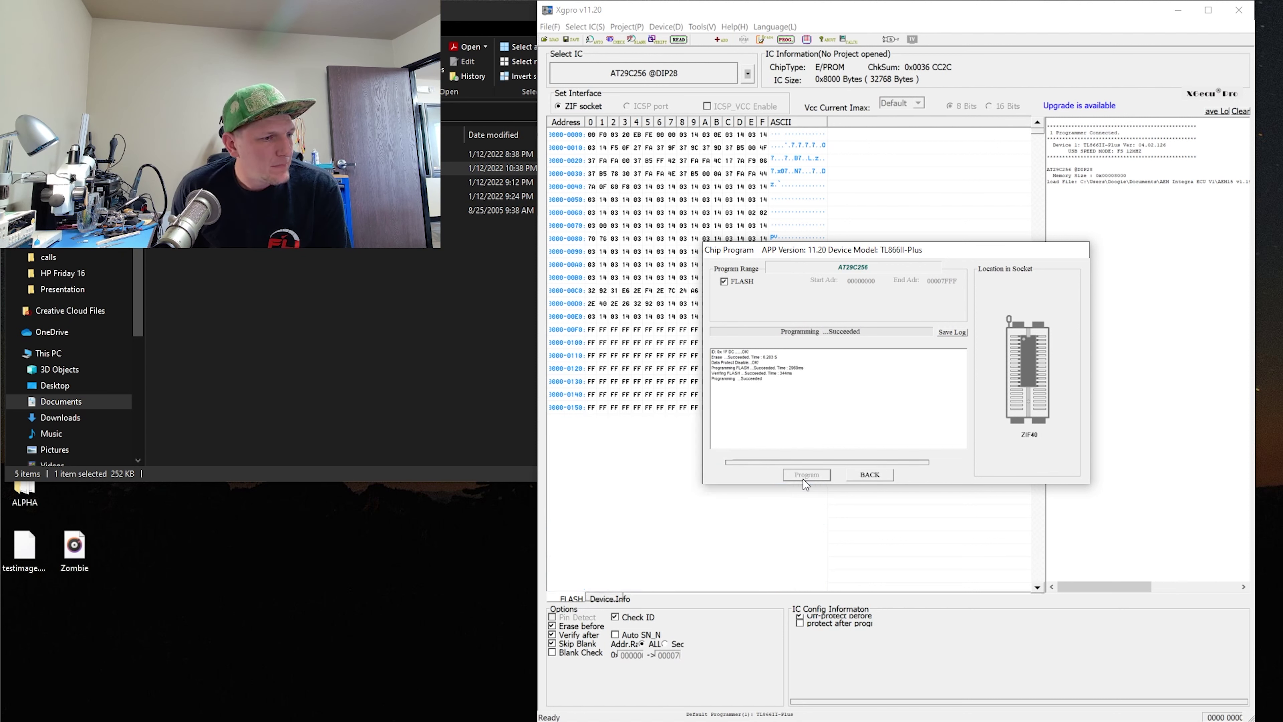
pyautogui.click(870, 475)
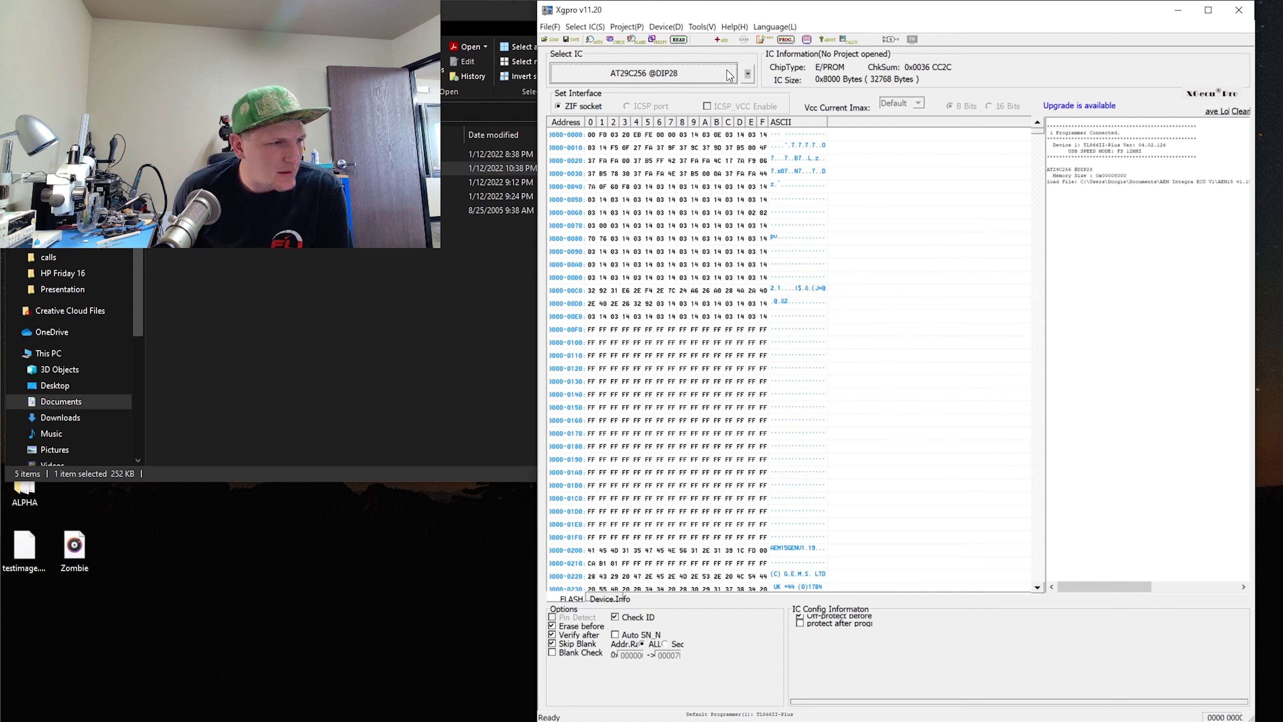
pyautogui.click(656, 42)
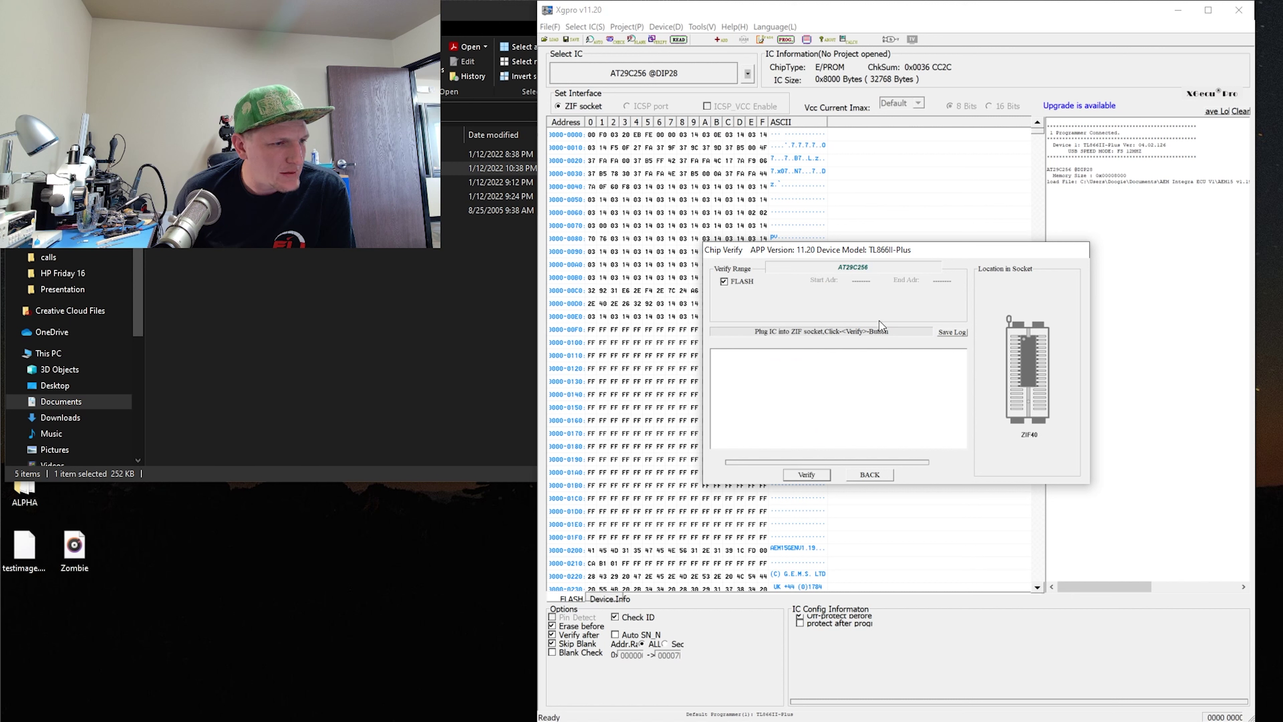
pyautogui.click(811, 476)
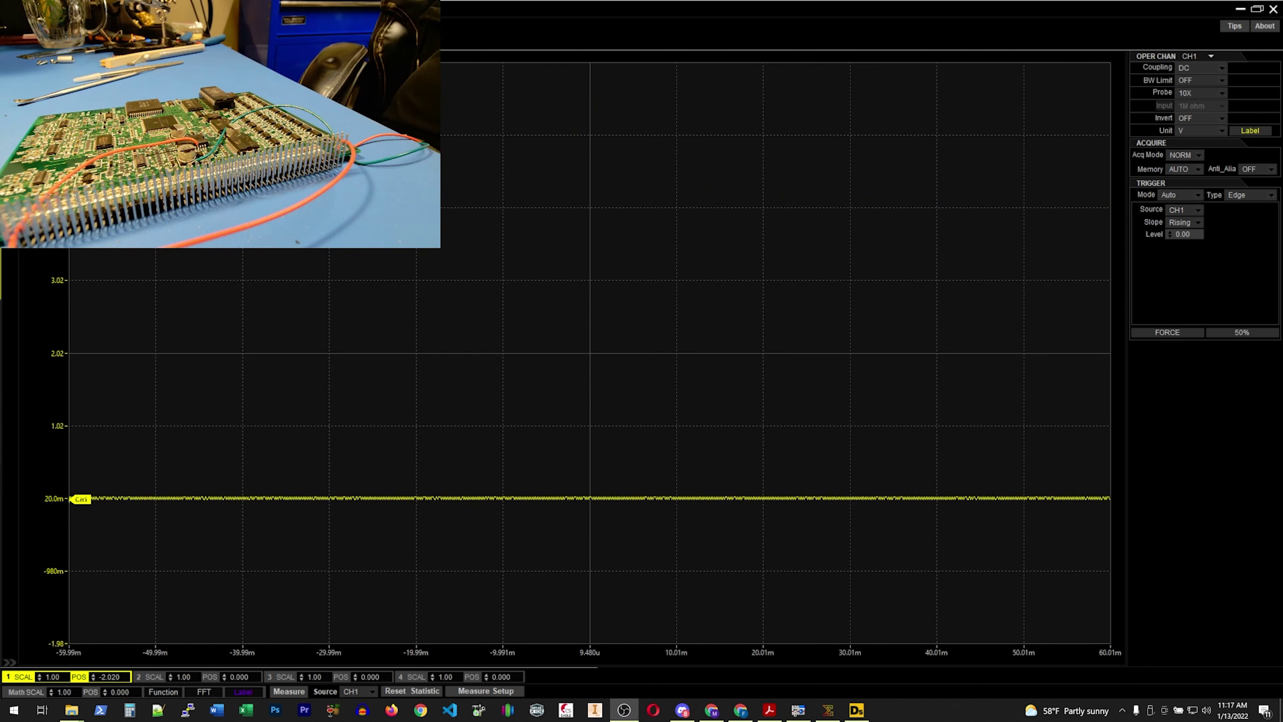
# - In the oscilloscope software, examine the channel 1 signal by widening the time span to about ±300 ms and narrowing it to 5 µs per division
pyautogui.scroll(-2, 590, 354)
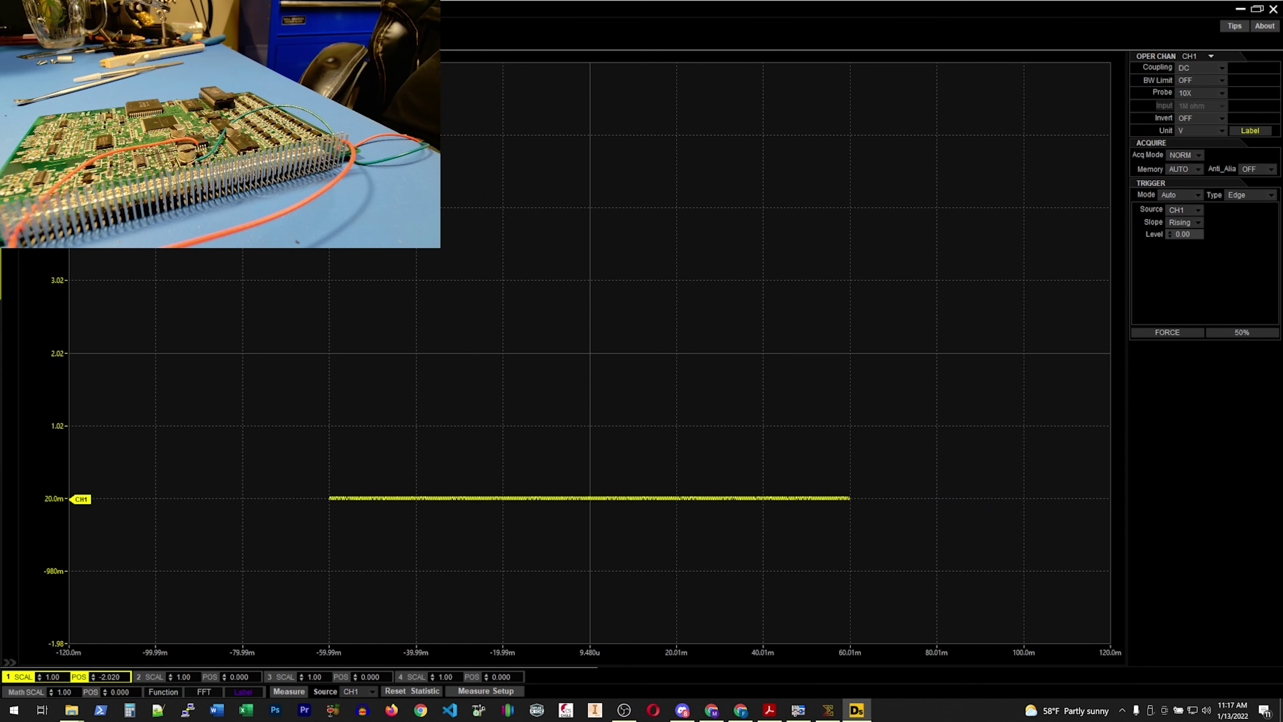
pyautogui.scroll(-1, 589, 354)
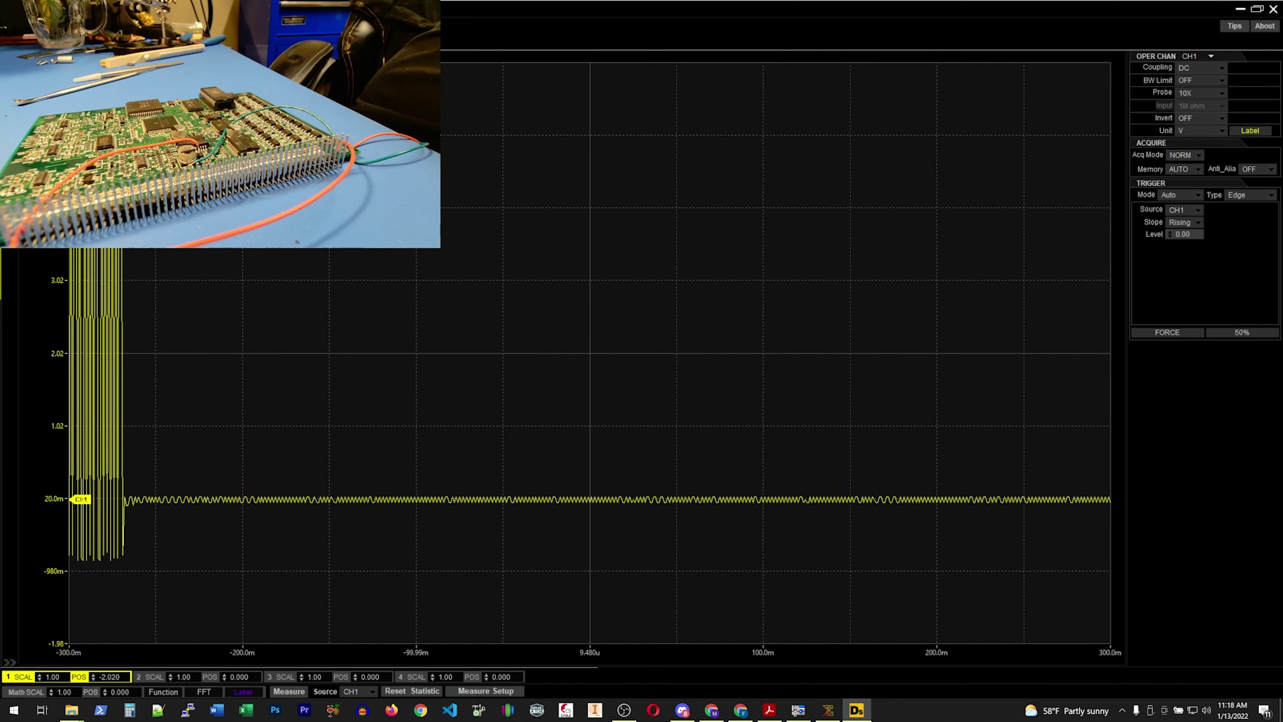
pyautogui.scroll(3, 590, 354)
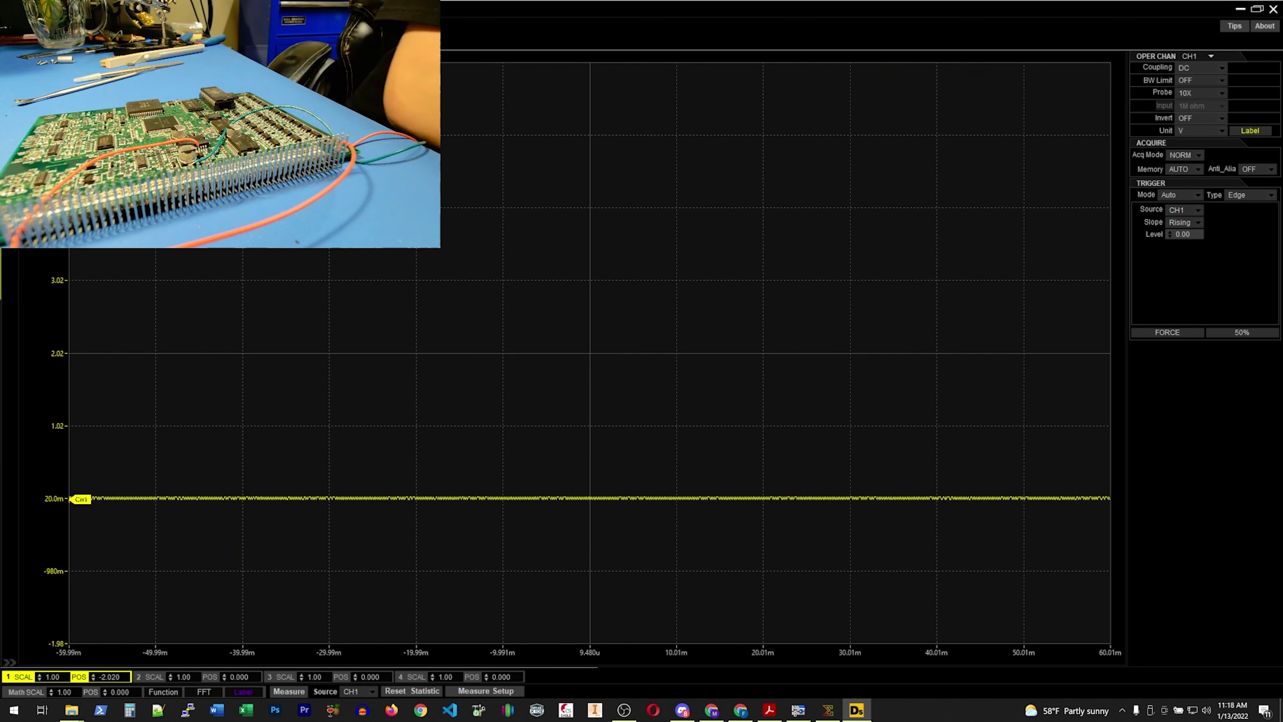
pyautogui.scroll(2, 589, 354)
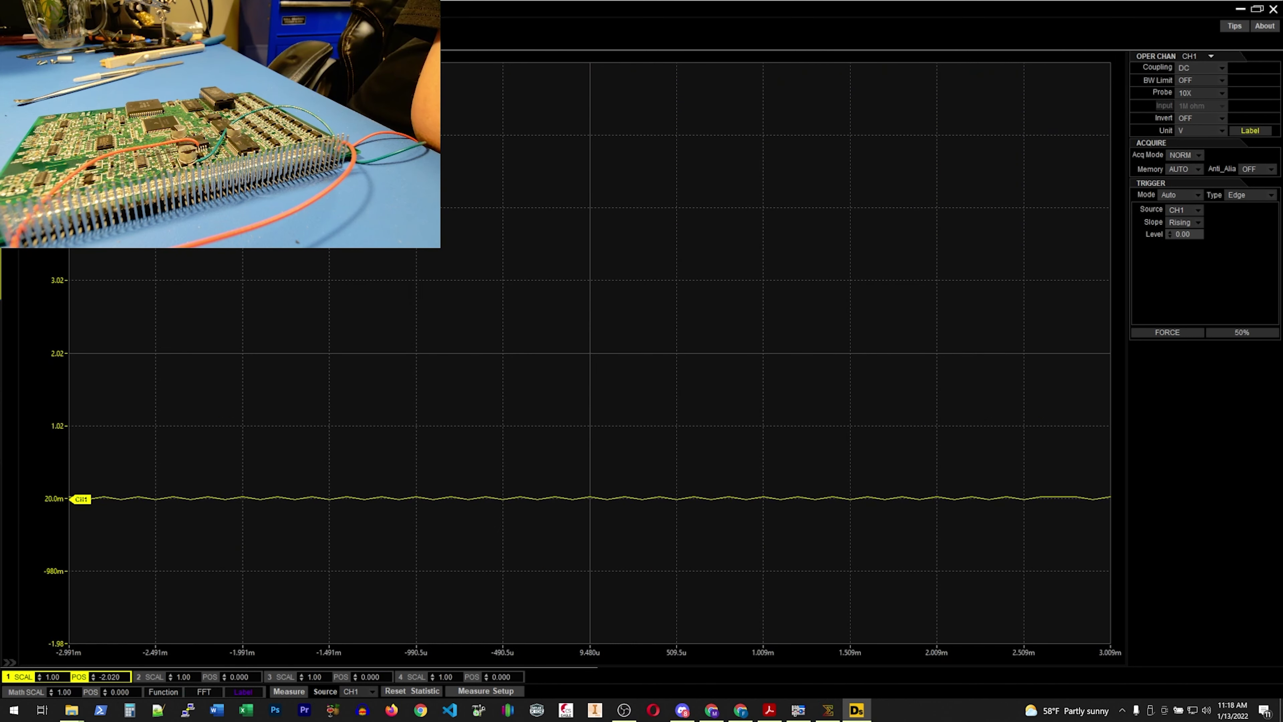
pyautogui.scroll(3, 590, 354)
pyautogui.scroll(1, 589, 354)
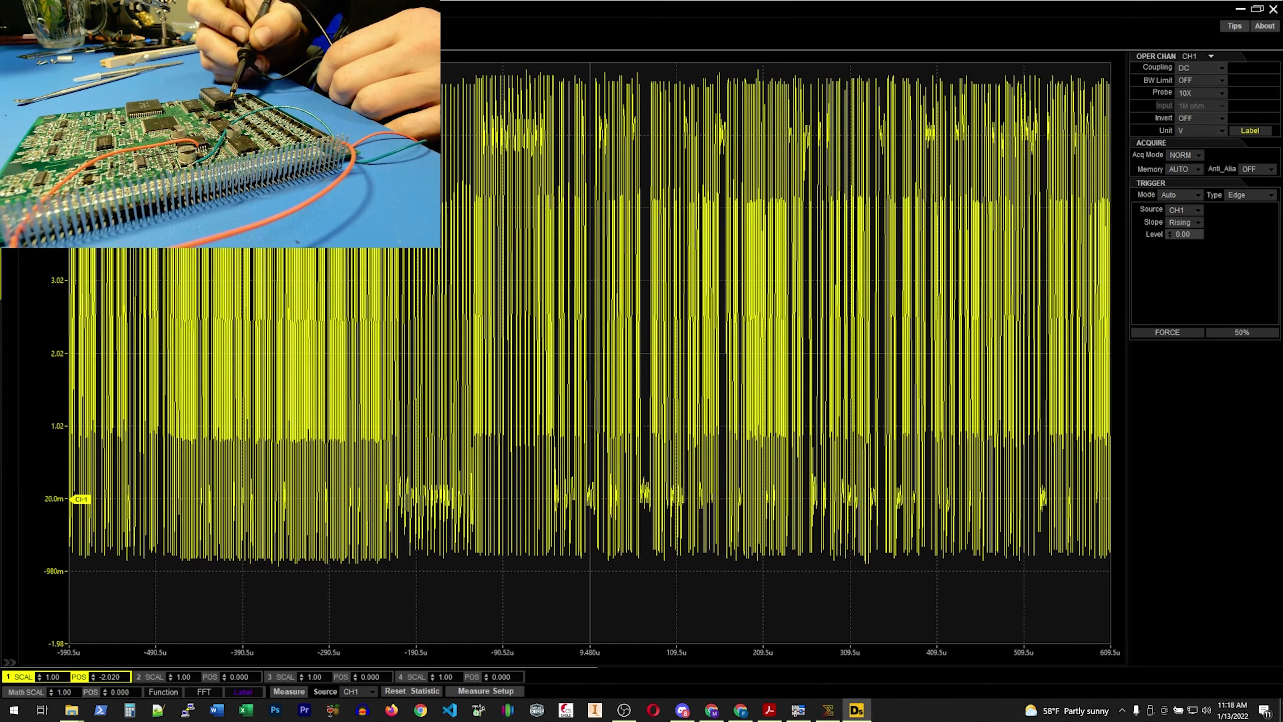
pyautogui.scroll(1, 589, 354)
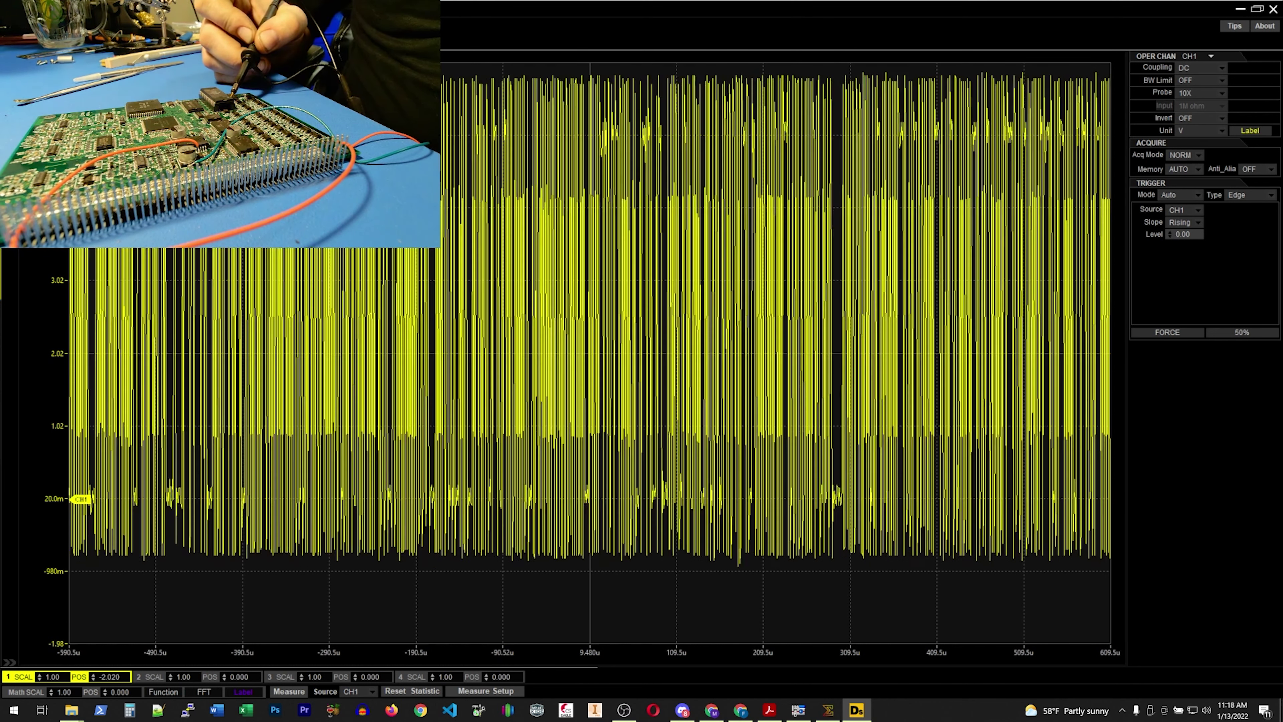
pyautogui.scroll(2, 590, 354)
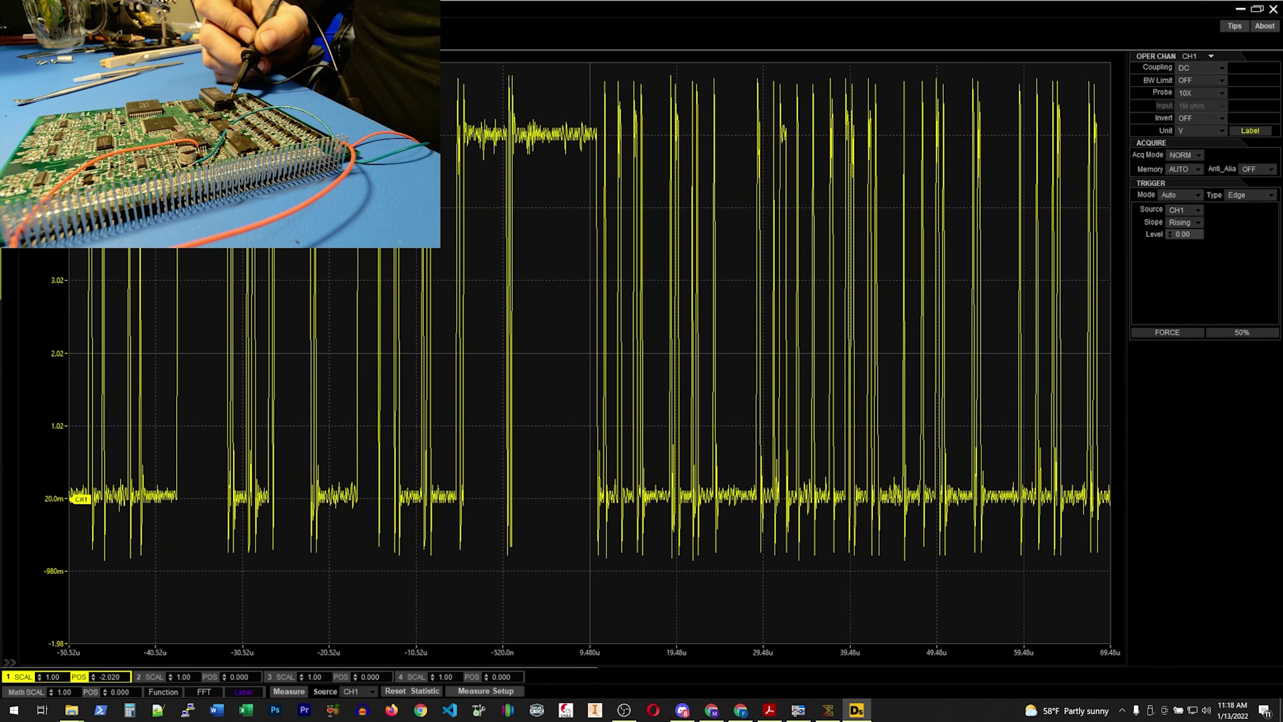
pyautogui.scroll(1, 589, 354)
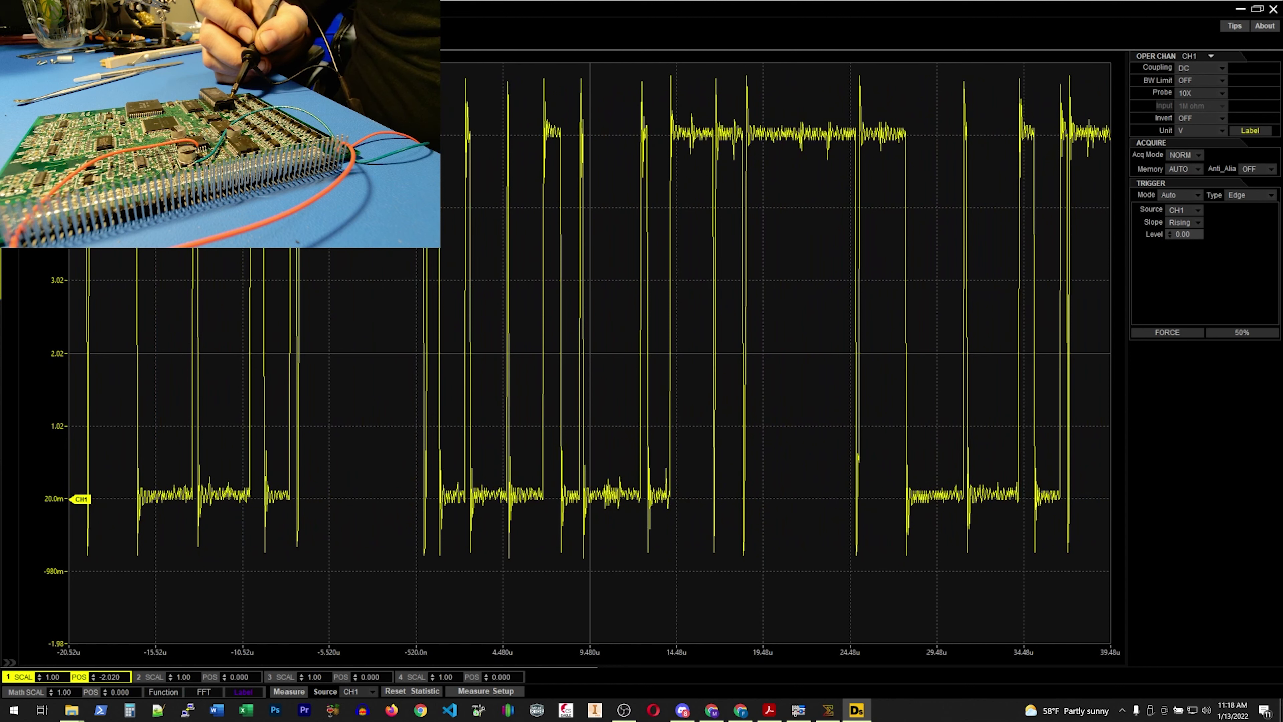